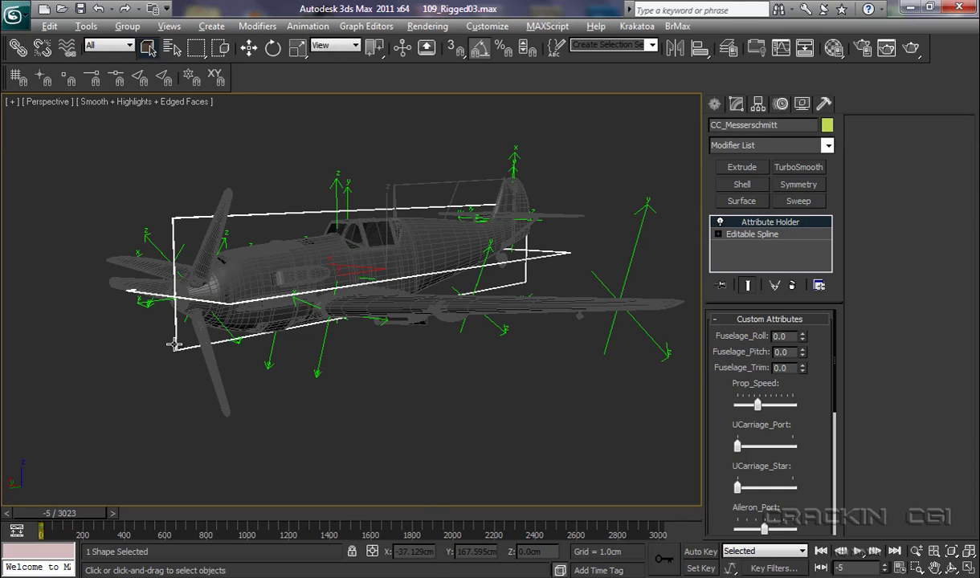
- Add a Float spinner attribute named Drift_H with width 100 to the CC_Messerschmitt control's Attribute Holder using the Parameter Editor
key(alt+1)
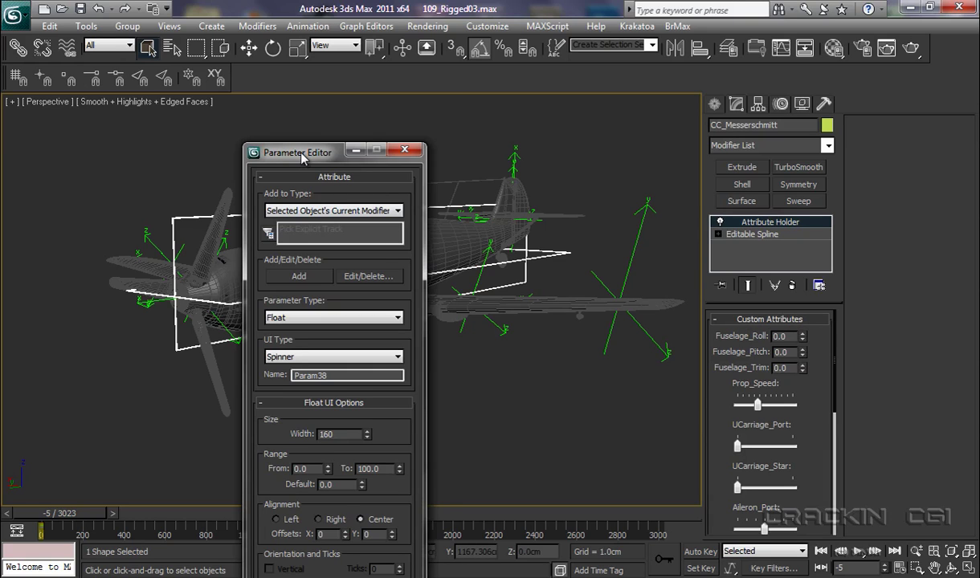
drag(303, 153, 323, 62)
click(346, 225)
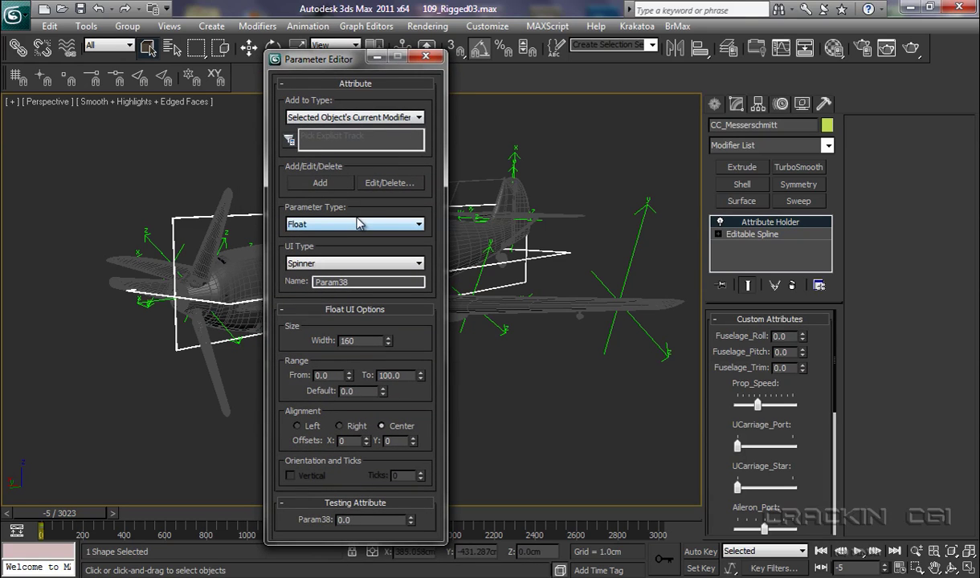
click(322, 265)
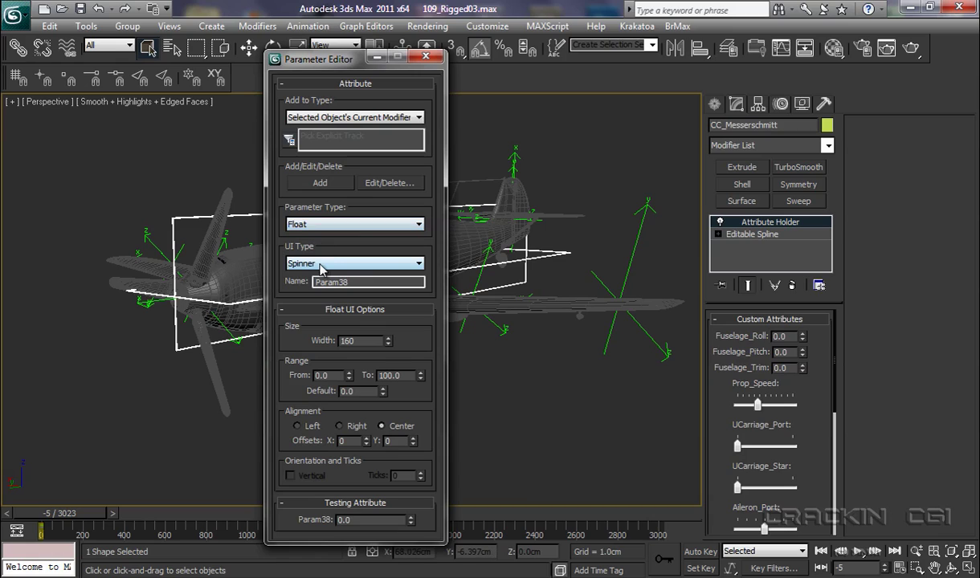
key(Tab)
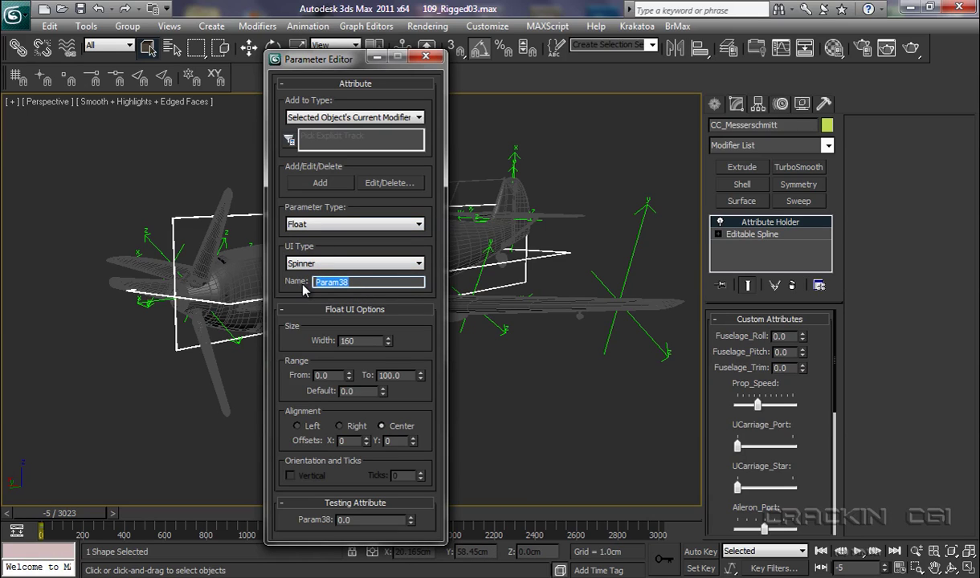
text(Drift_H)
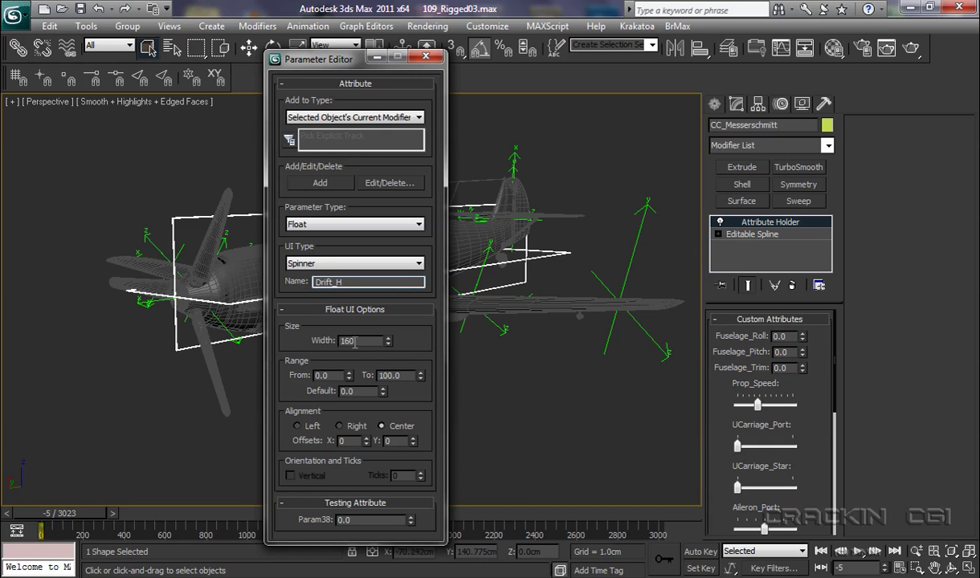
key(Return)
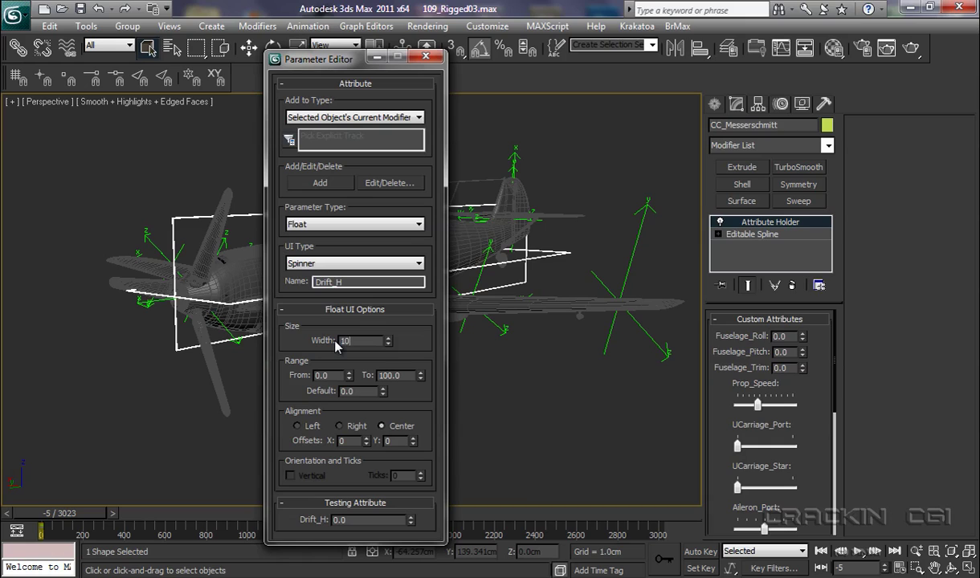
click(337, 340)
click(320, 184)
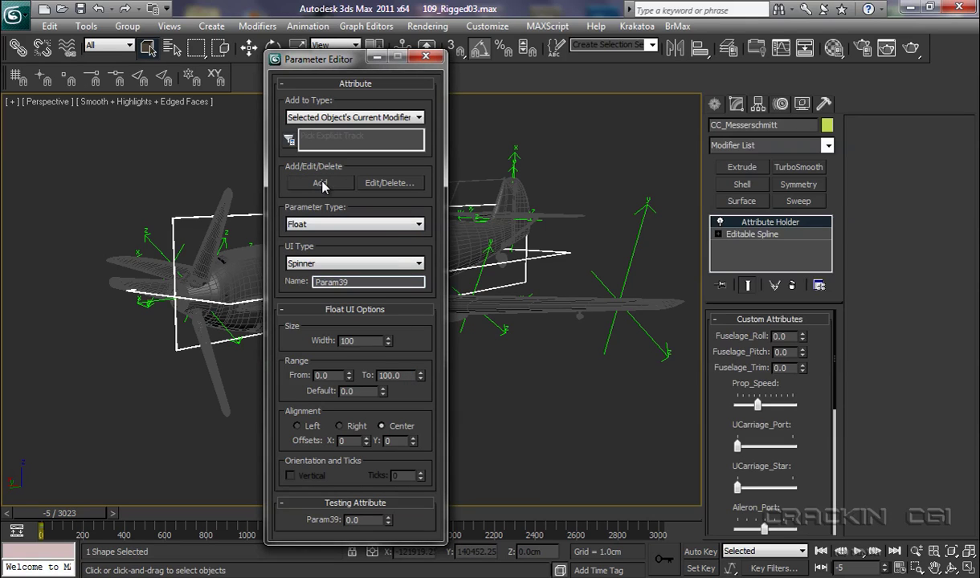
- Add a second Float spinner attribute named Drift_V to the same Attribute Holder
drag(356, 282, 317, 282)
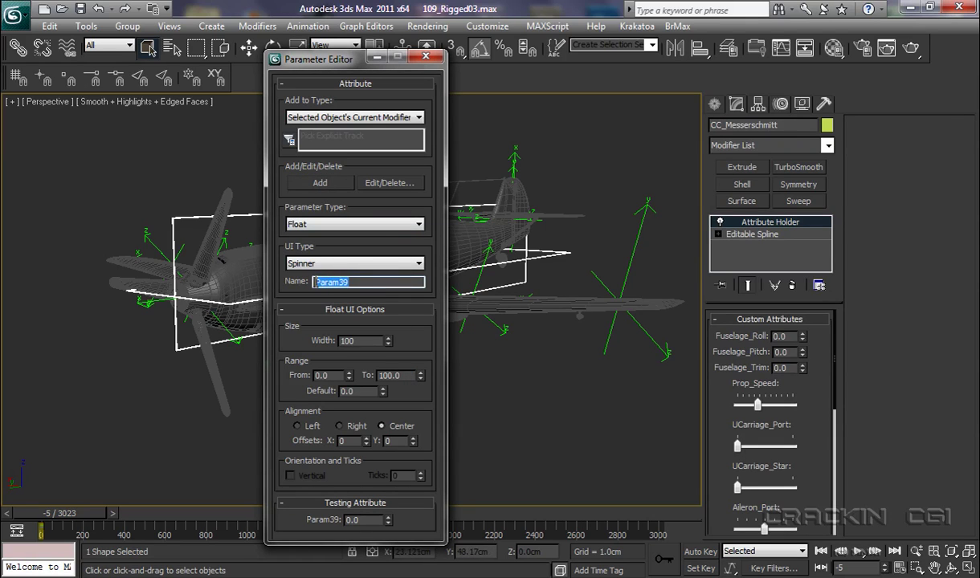
text(Drift_V)
click(320, 184)
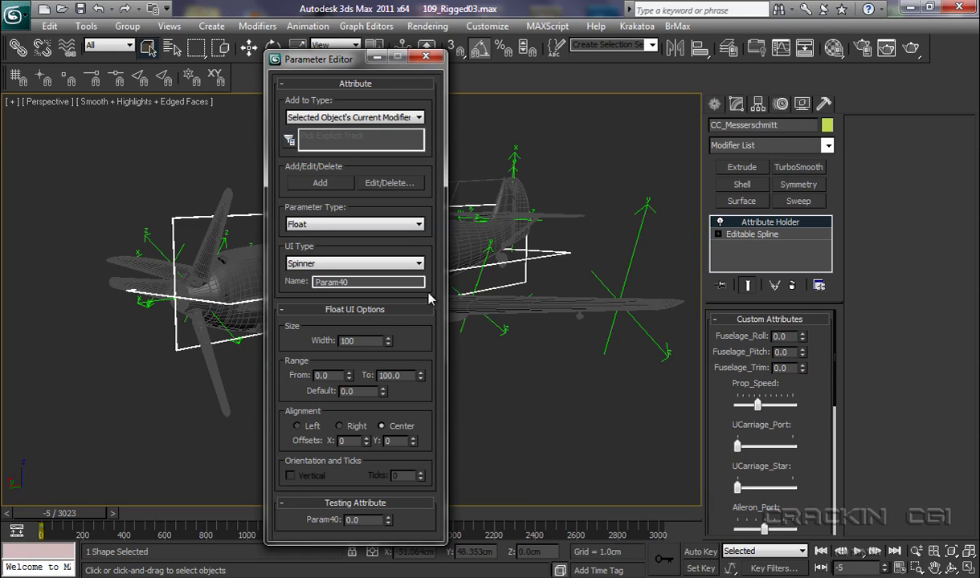
- Reorder the custom attributes so Drift_H sits directly below Fuselage_Trim, and apply the change
click(394, 184)
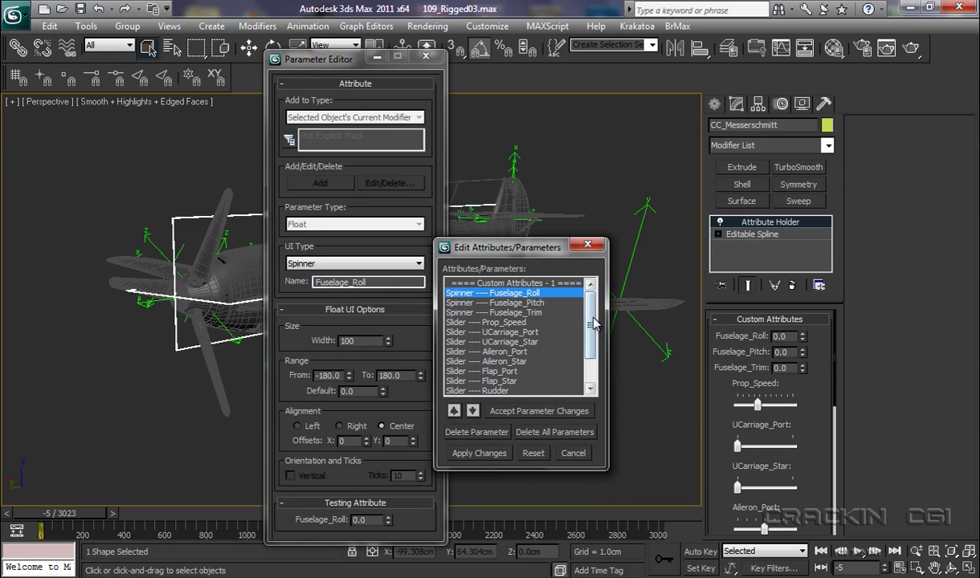
drag(595, 324, 593, 347)
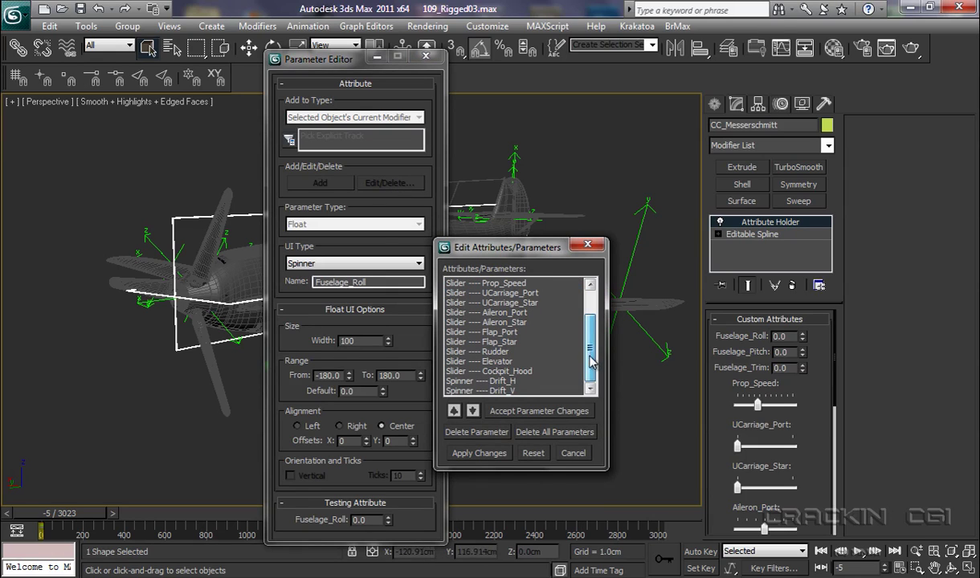
click(500, 382)
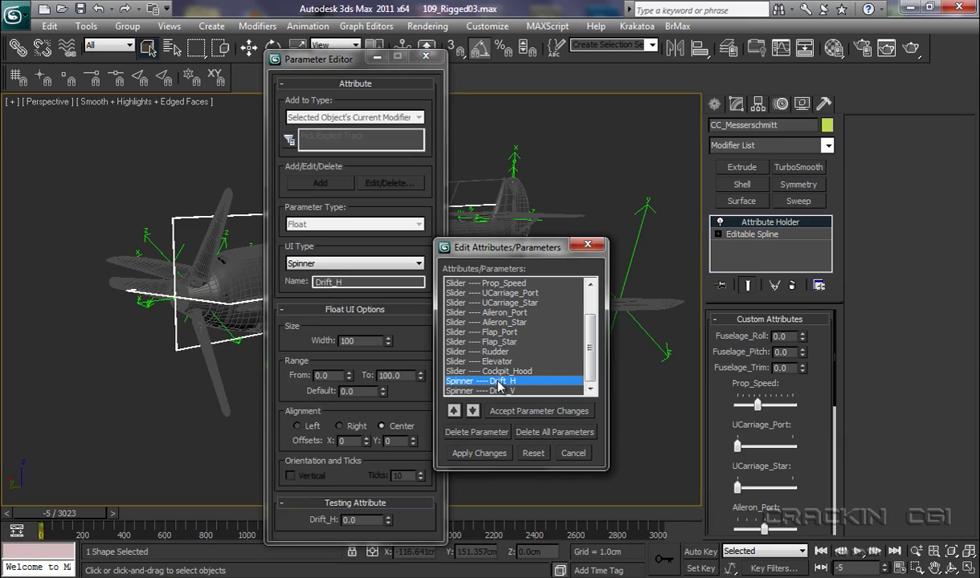
click(453, 411)
click(454, 411)
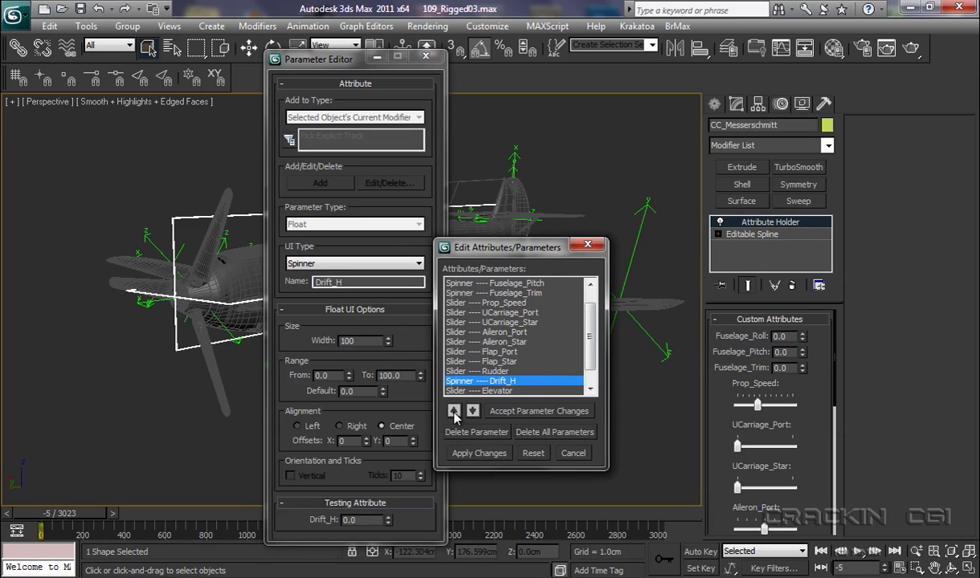
click(454, 411)
click(454, 411)
click(454, 411)
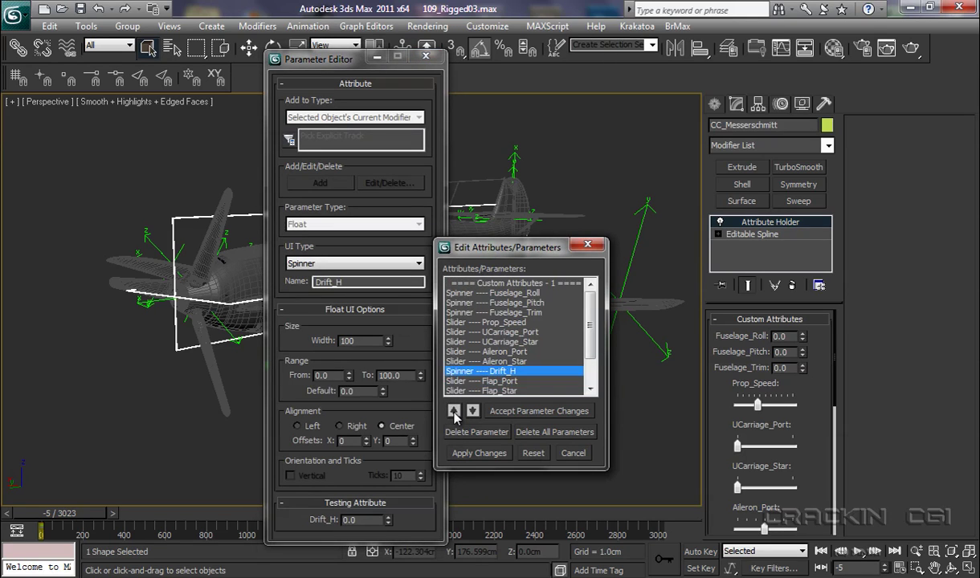
click(454, 411)
click(453, 412)
click(454, 411)
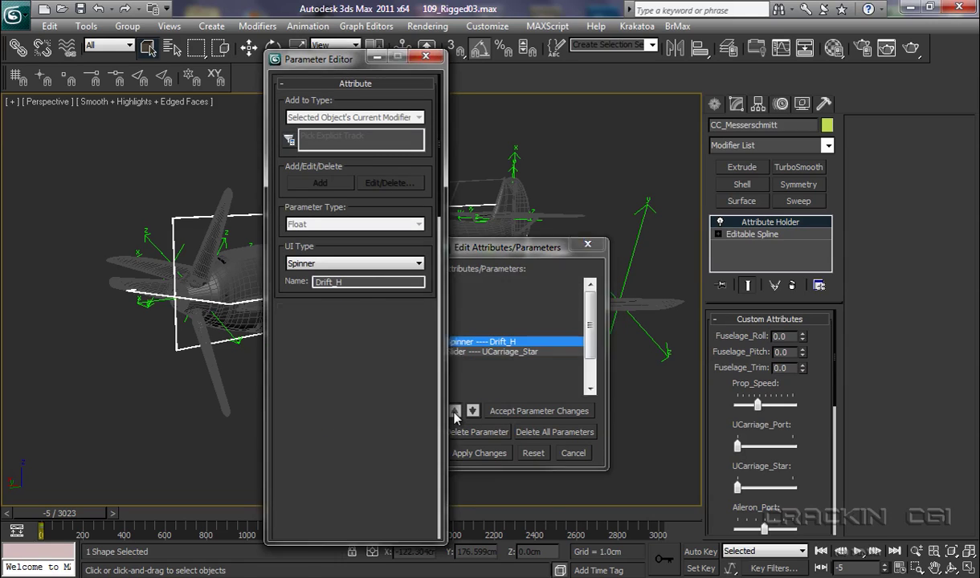
click(454, 411)
click(454, 411)
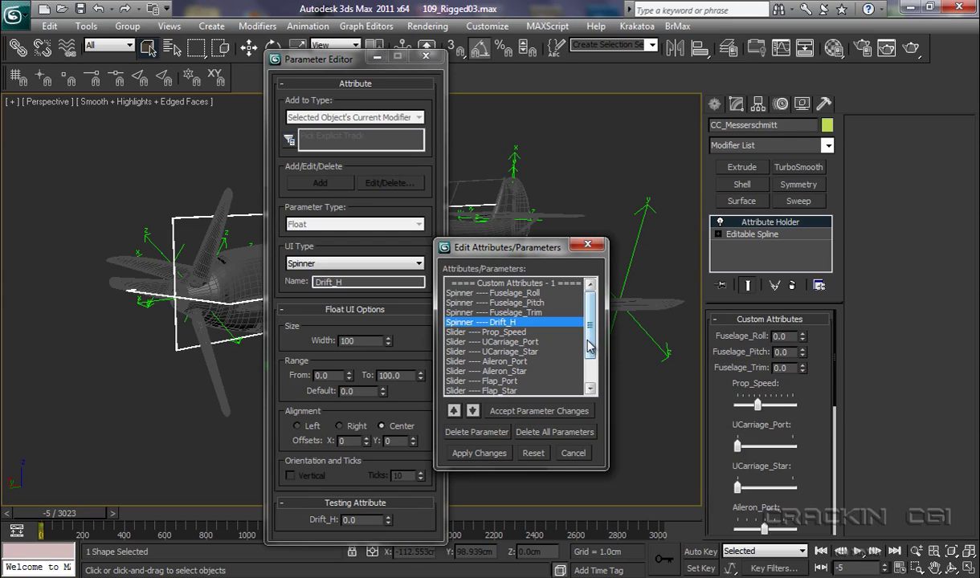
click(491, 455)
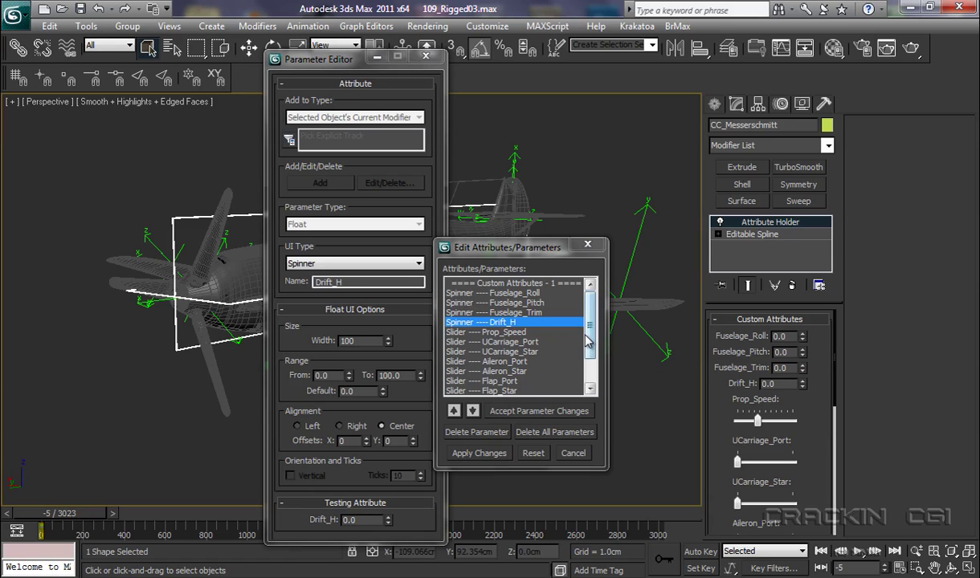
- Move the Drift_V attribute up to directly below Drift_H, apply the change and close the Parameter Editor
drag(591, 344, 591, 370)
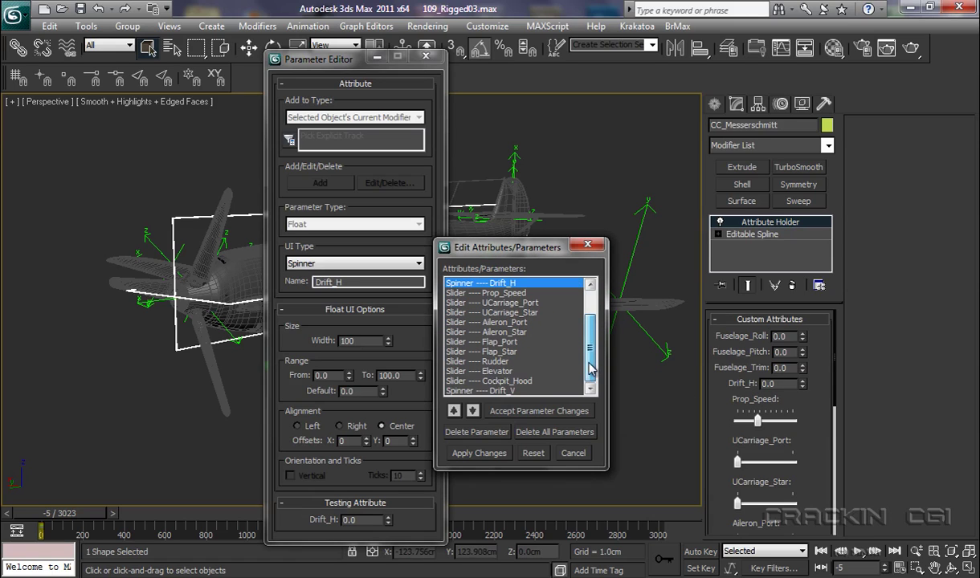
click(505, 390)
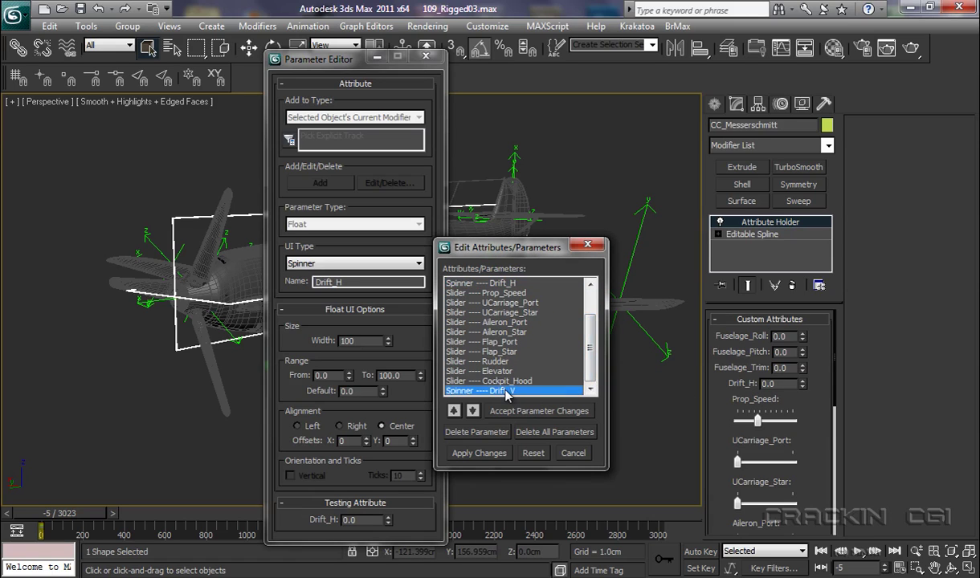
click(454, 411)
click(454, 412)
click(453, 411)
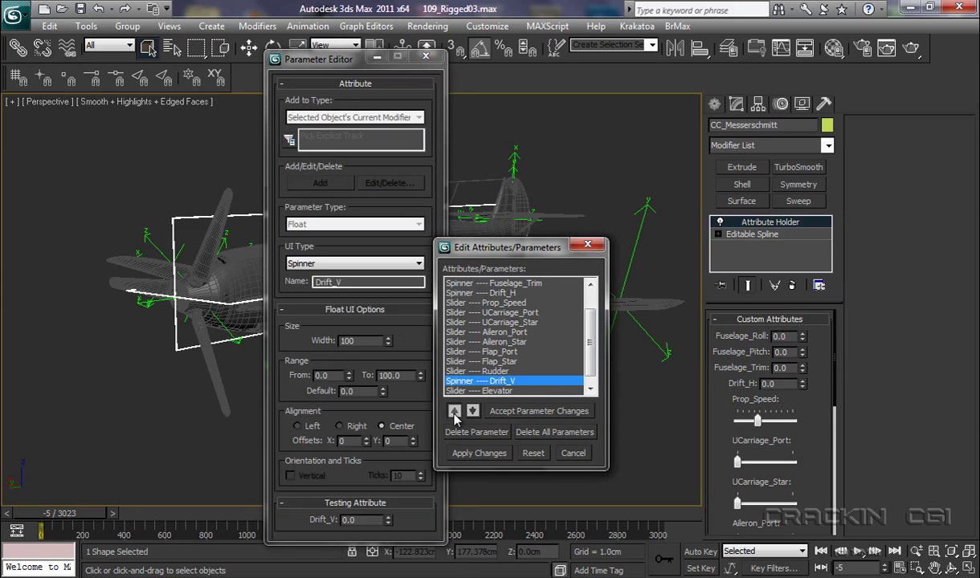
click(454, 412)
click(453, 412)
click(454, 411)
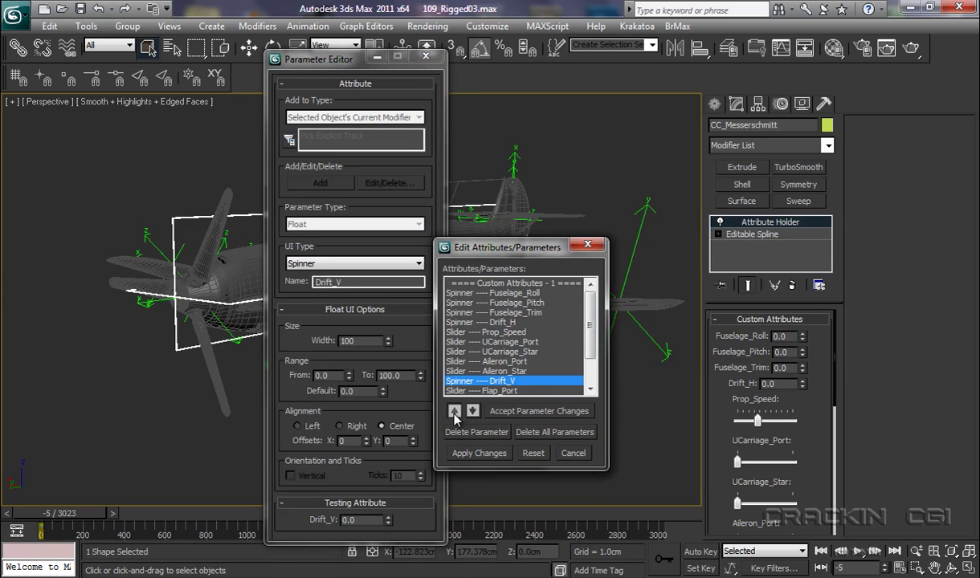
click(454, 411)
click(454, 411)
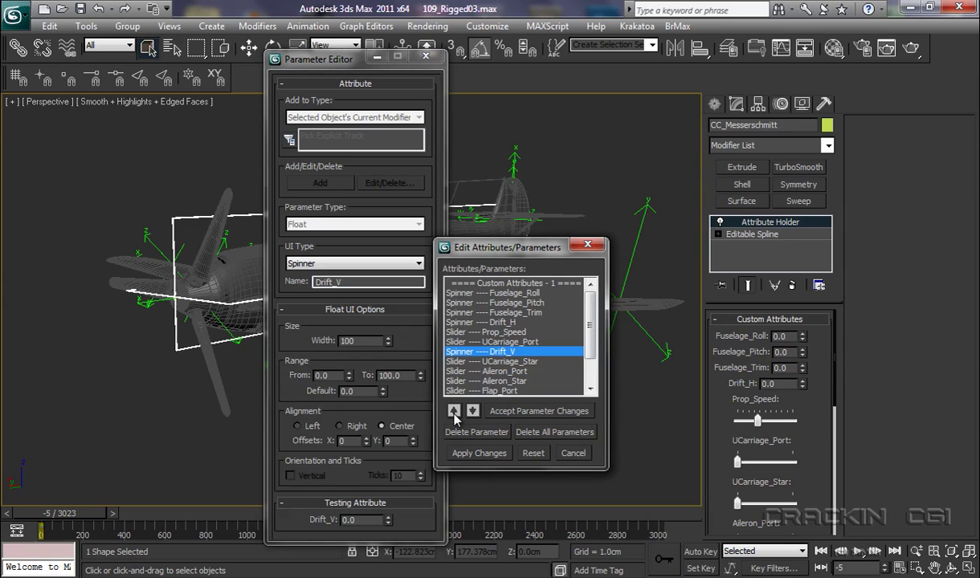
click(453, 411)
click(454, 411)
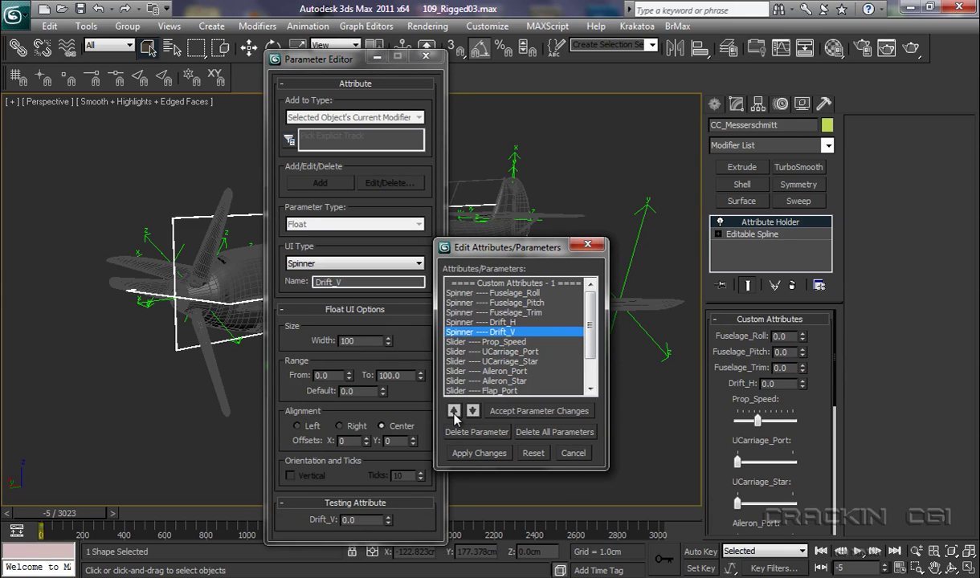
click(472, 455)
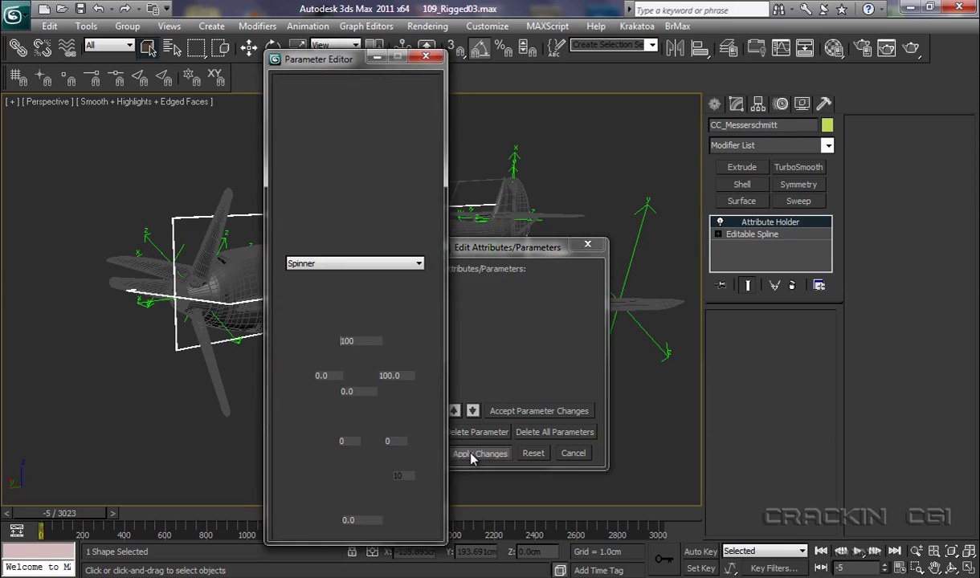
click(428, 58)
click(427, 57)
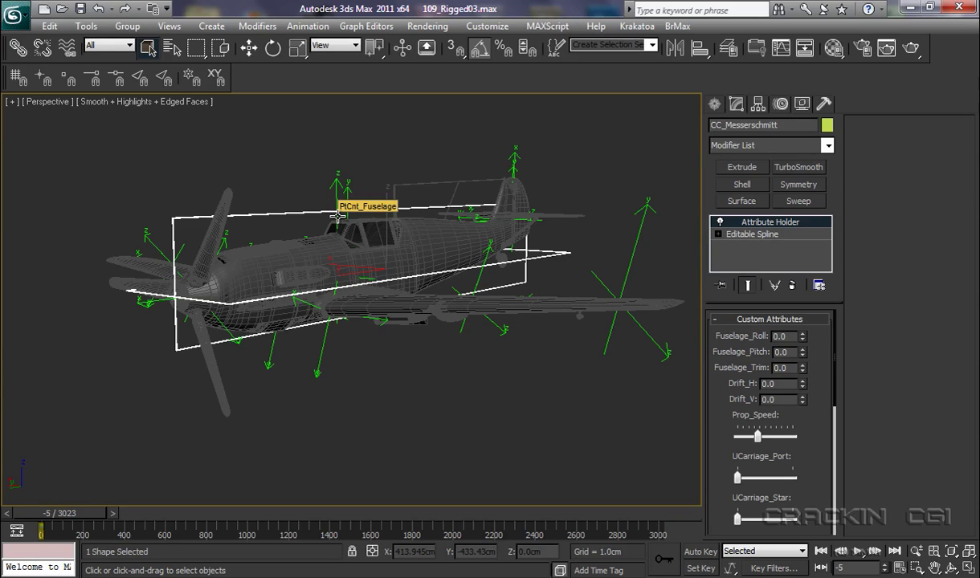
- Select the PtCnt_Fuselage point helper and expand its Position XYZ track among the assignable motion controllers
click(337, 216)
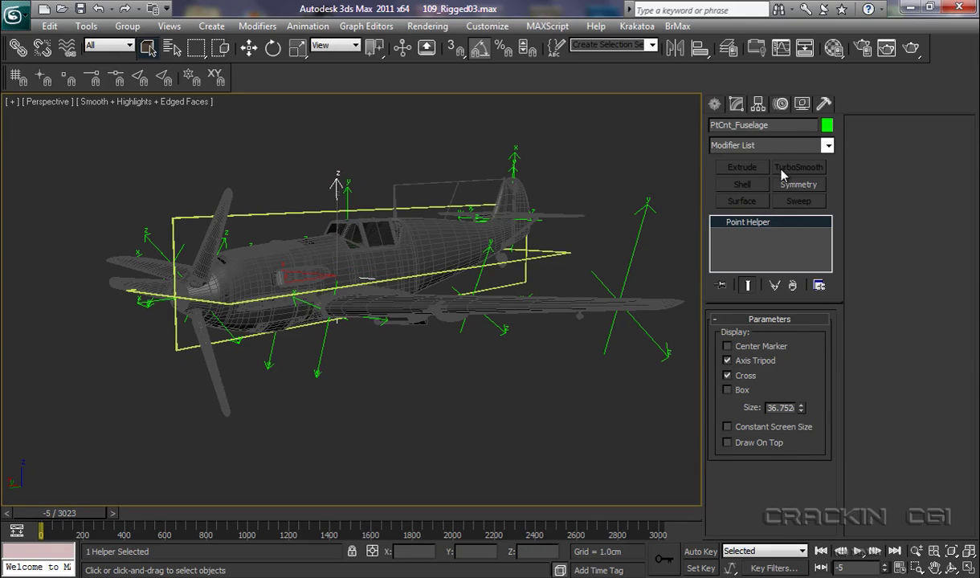
click(780, 104)
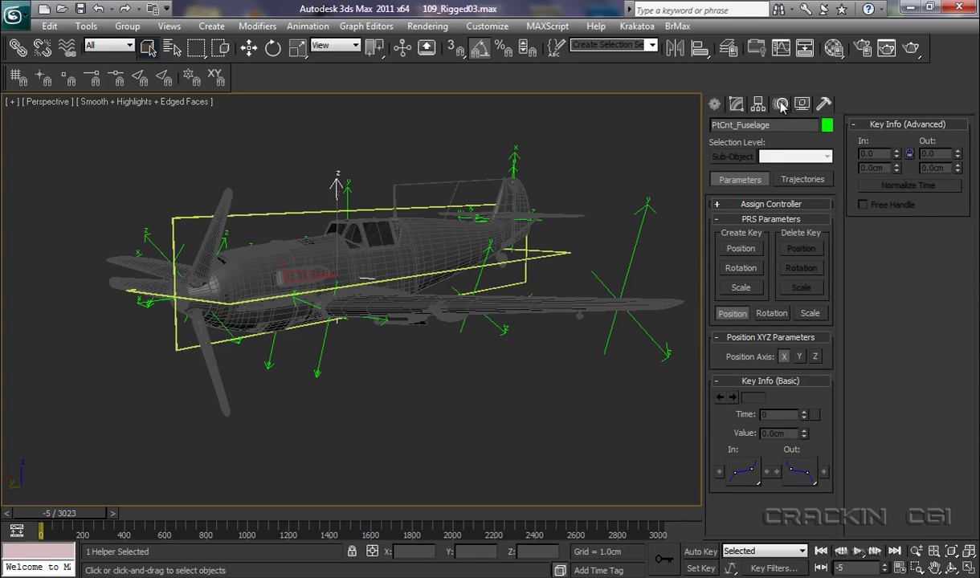
click(747, 206)
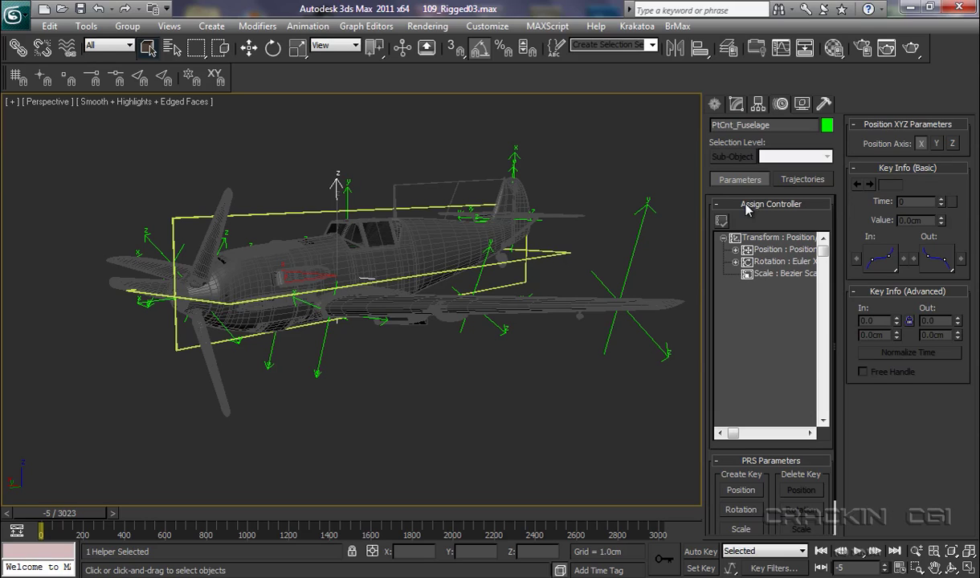
click(735, 250)
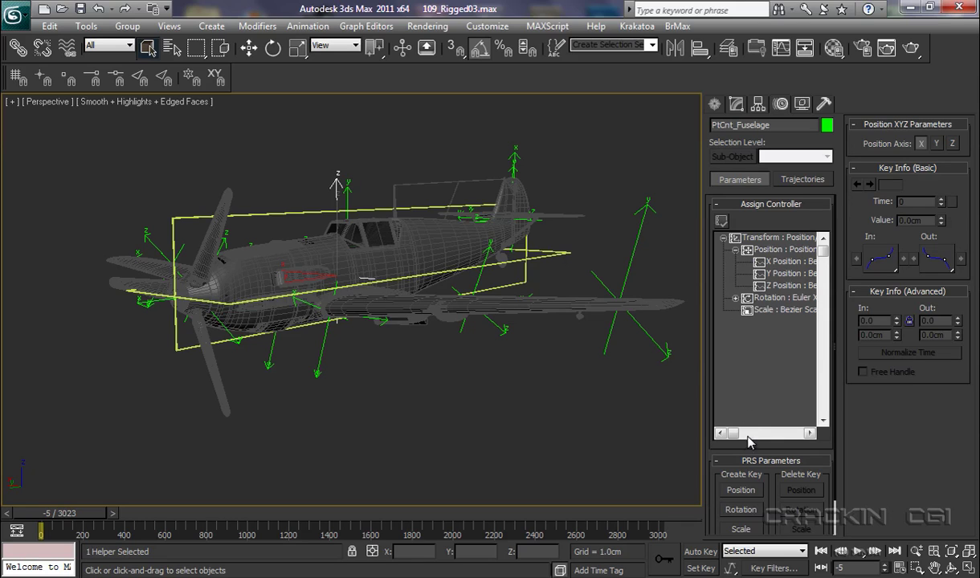
drag(736, 435, 754, 442)
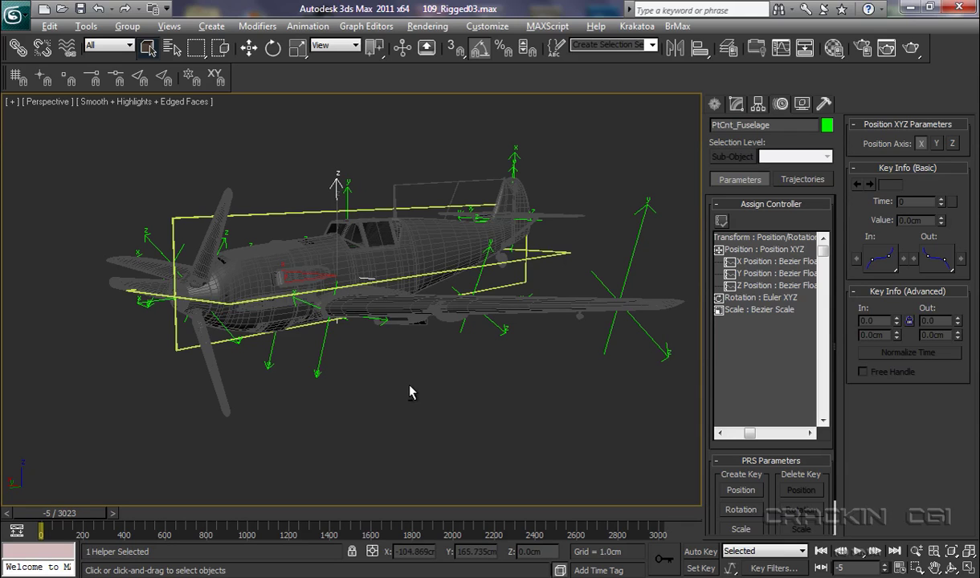
- Assign a Float Expression controller to the X Position track of the PtCnt_Fuselage helper
alt+middle_drag(409, 394, 470, 404)
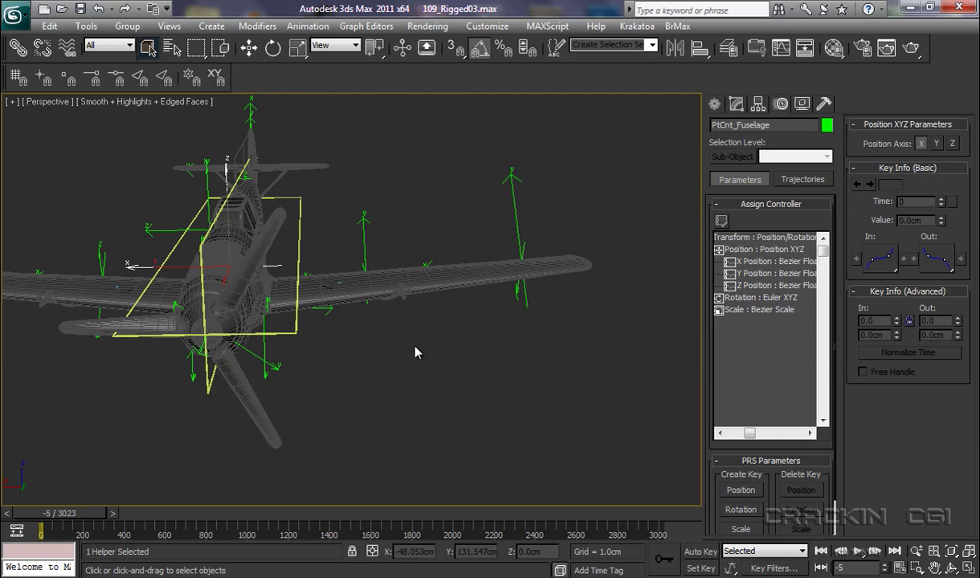
alt+middle_drag(415, 350, 367, 340)
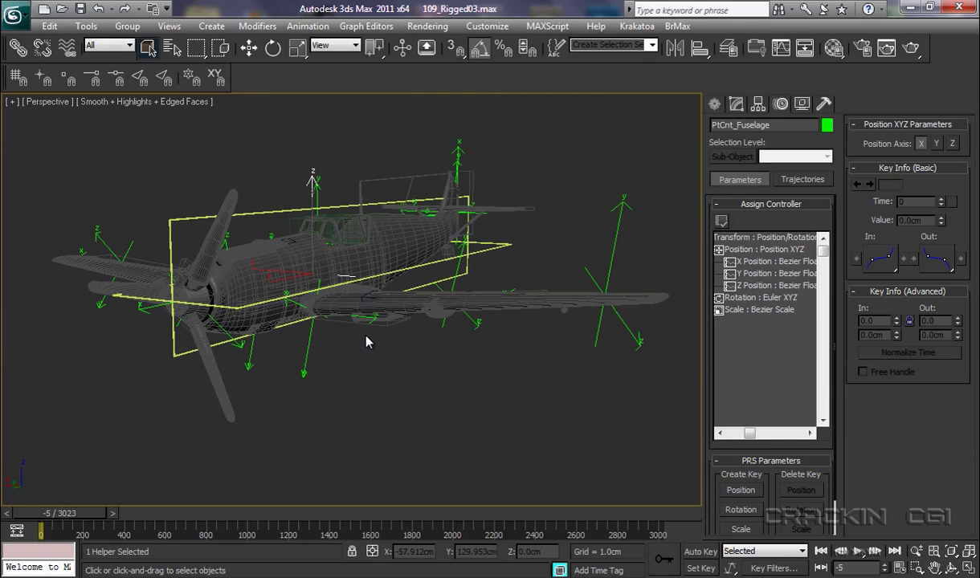
click(771, 262)
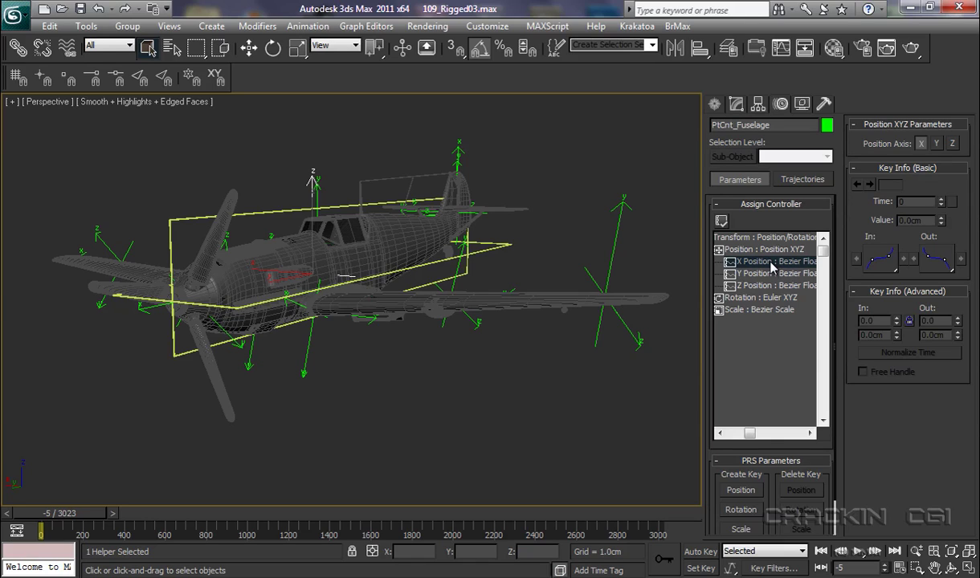
click(724, 227)
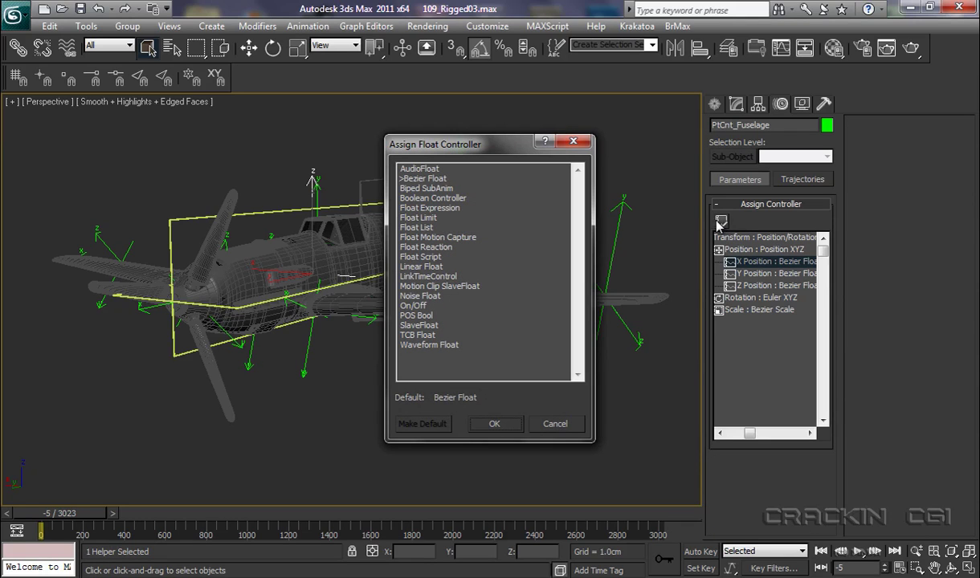
click(426, 210)
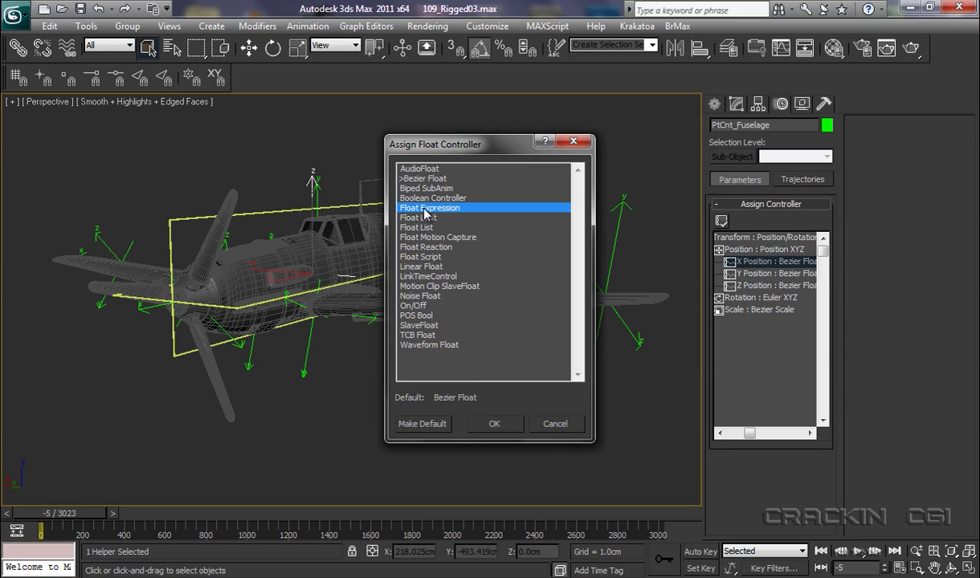
click(494, 426)
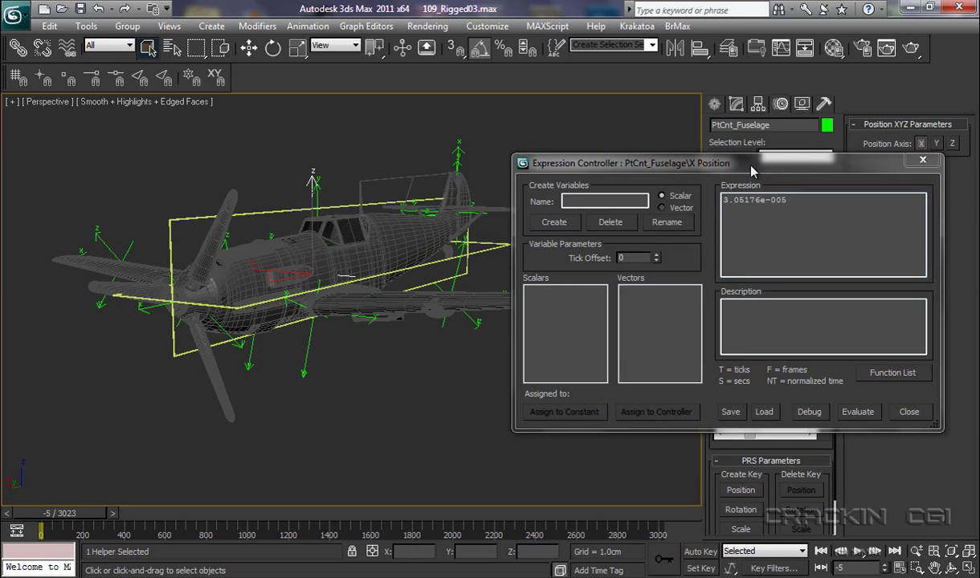
- Replace the X Position expression with sin(T) and check its variables in the expression debug window
drag(752, 165, 500, 142)
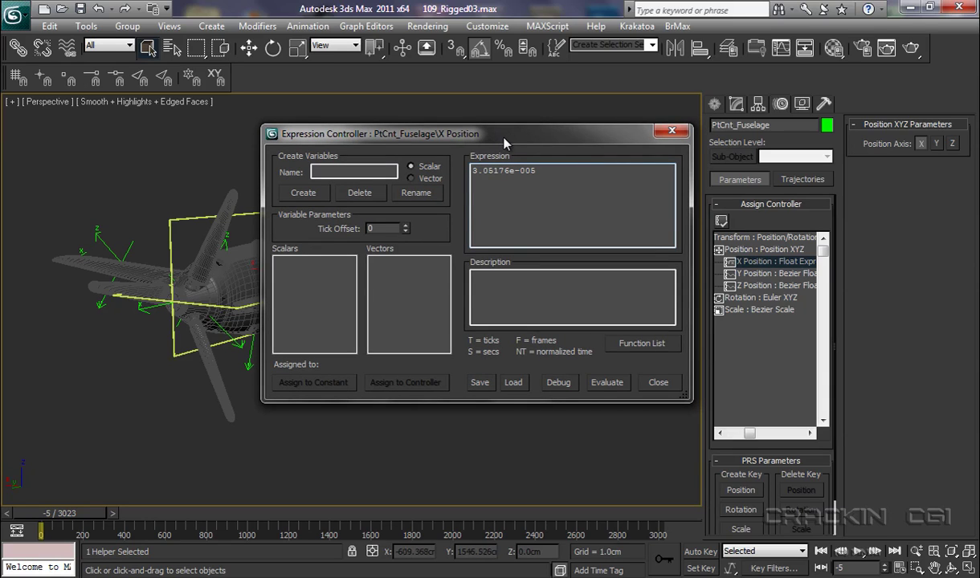
drag(506, 139, 566, 130)
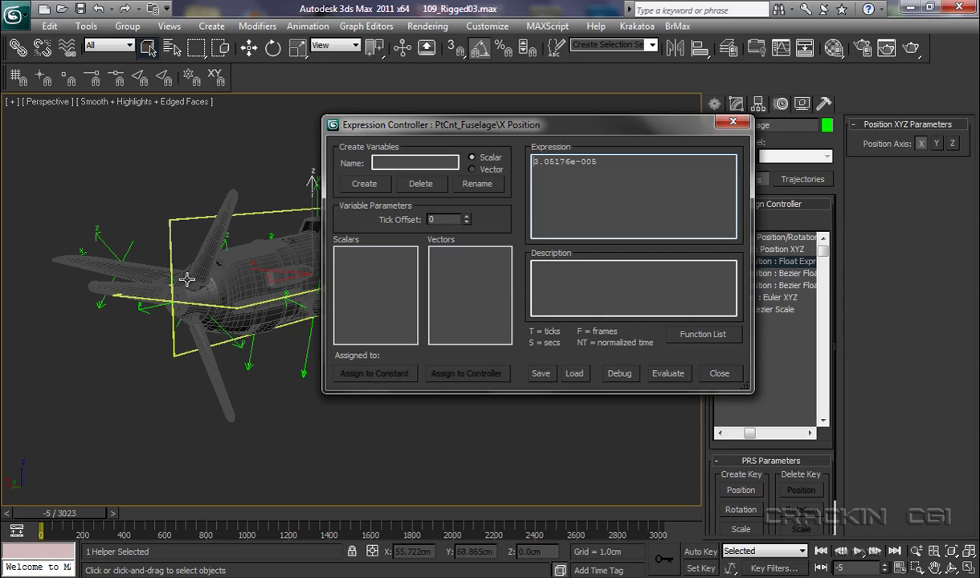
drag(595, 160, 536, 170)
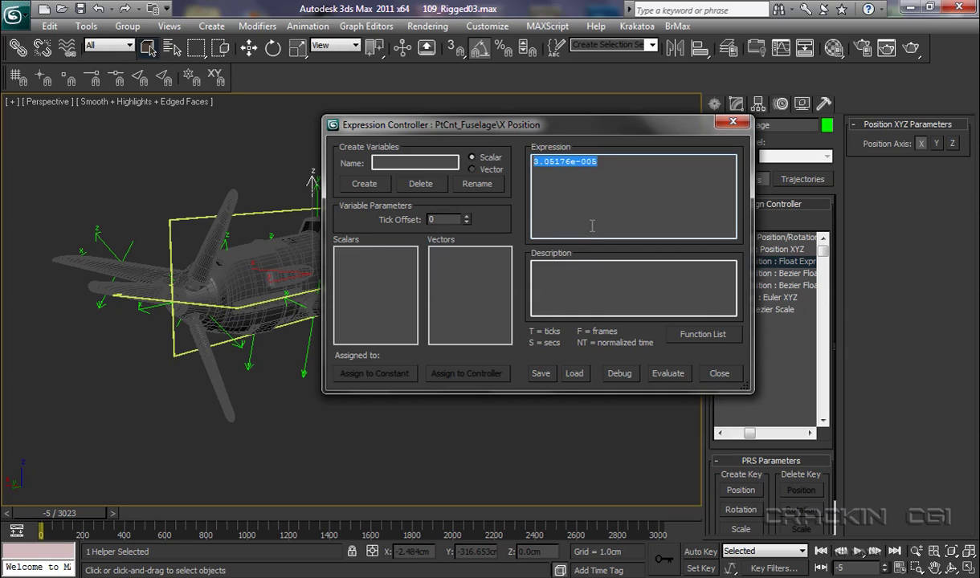
text(sin()
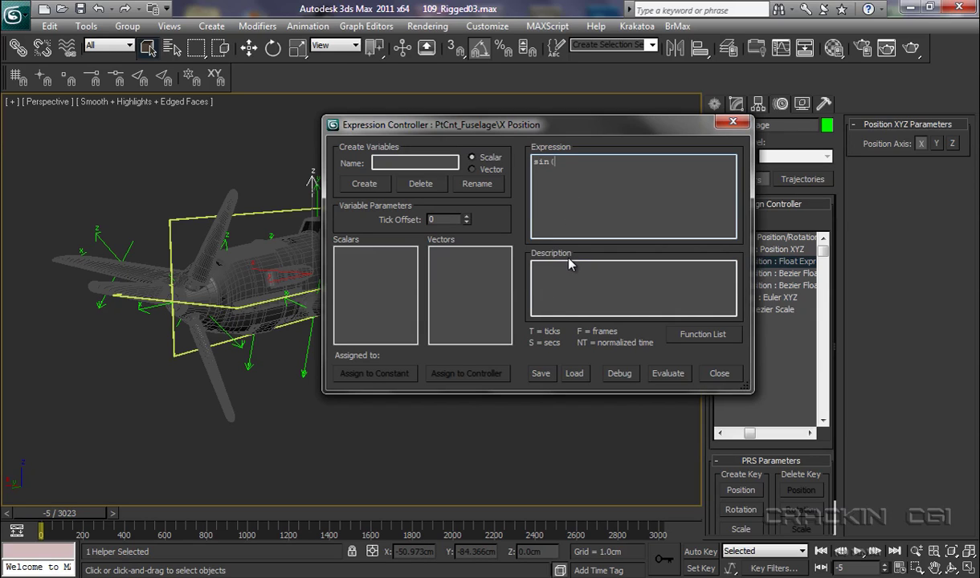
text(T)
text())
click(628, 375)
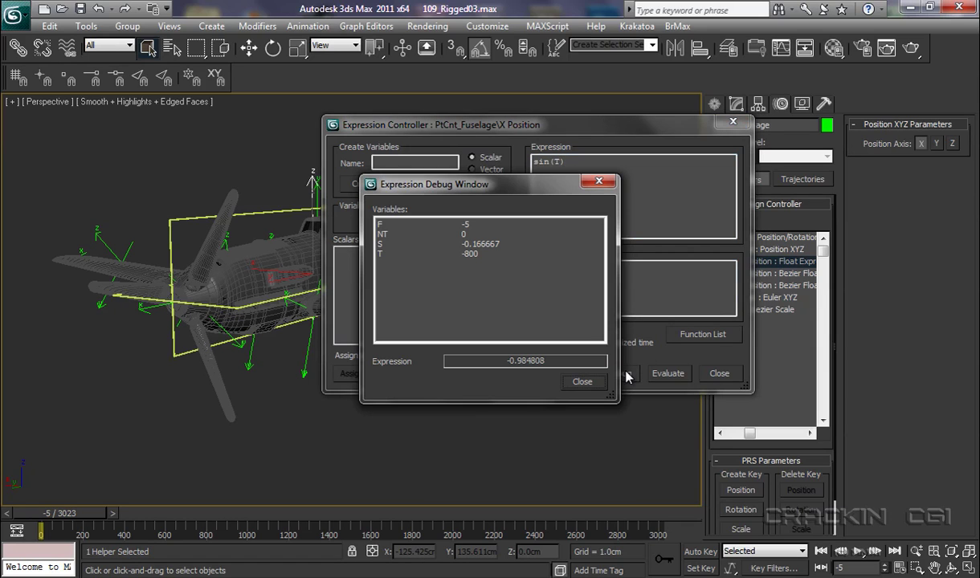
click(584, 383)
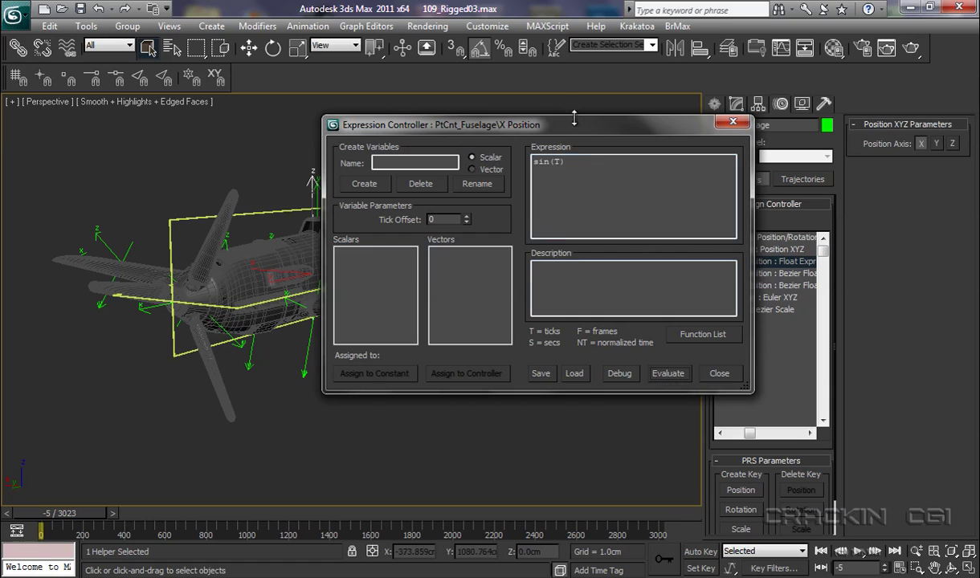
- Clear the expression window off the aircraft and play the animation briefly to preview the sin(T) motion
drag(575, 120, 742, 67)
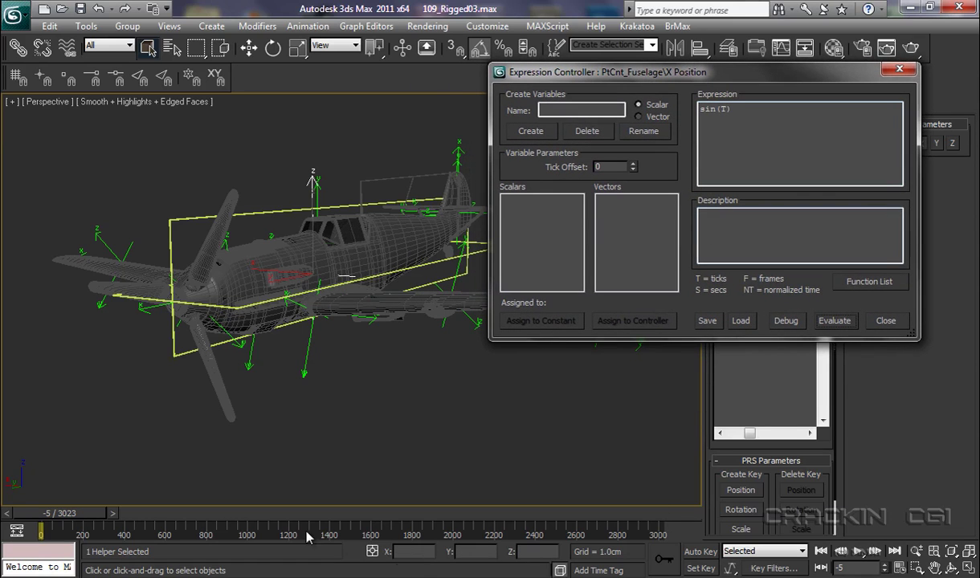
click(858, 551)
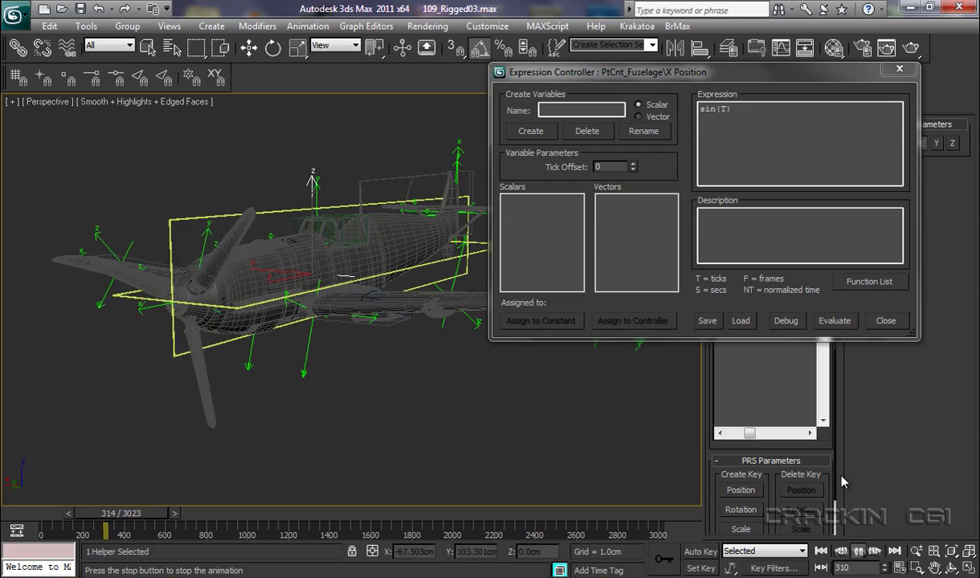
click(858, 552)
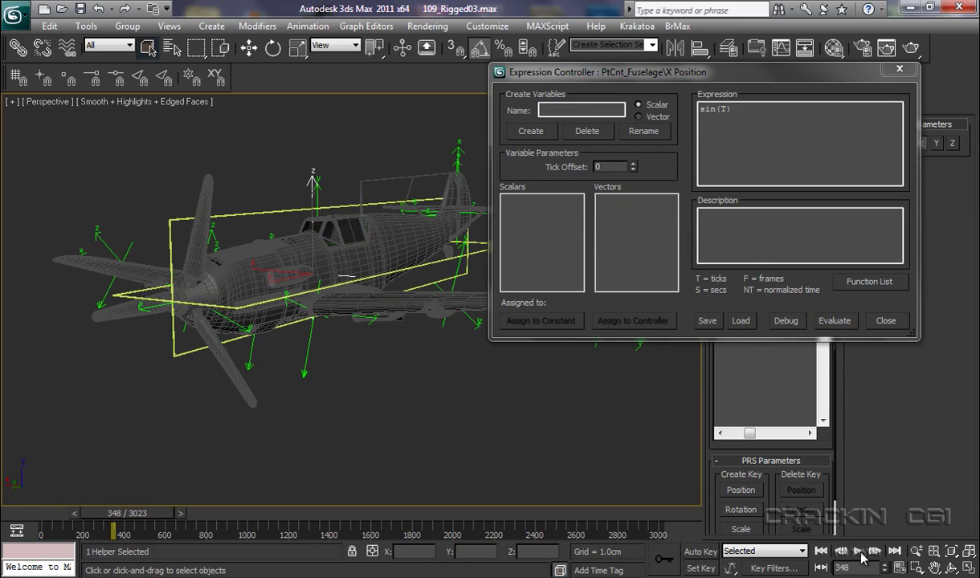
- Change the X Position expression to sin(T / 30), evaluate it and preview the motion by playing the animation
click(726, 109)
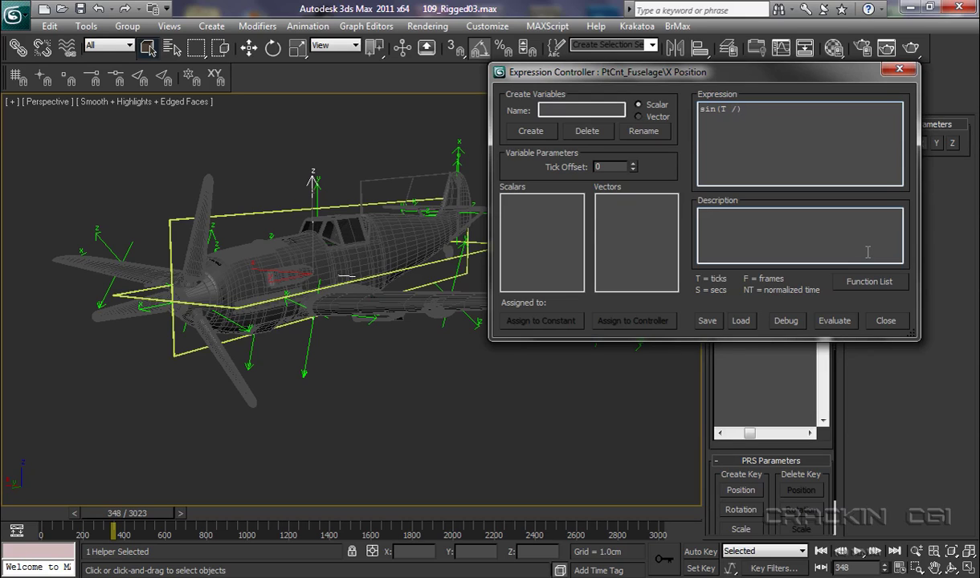
text(/ 30)
click(832, 321)
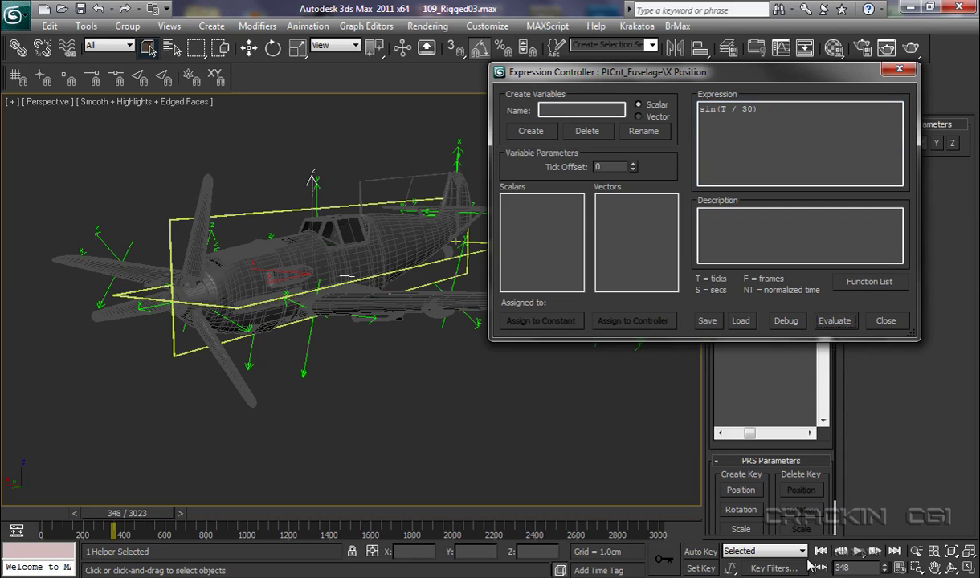
click(858, 553)
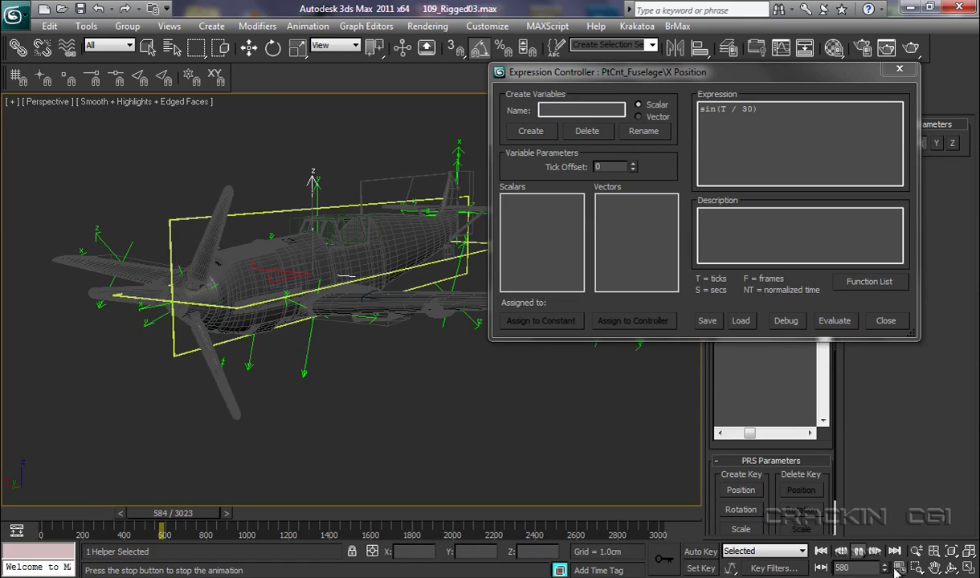
click(858, 551)
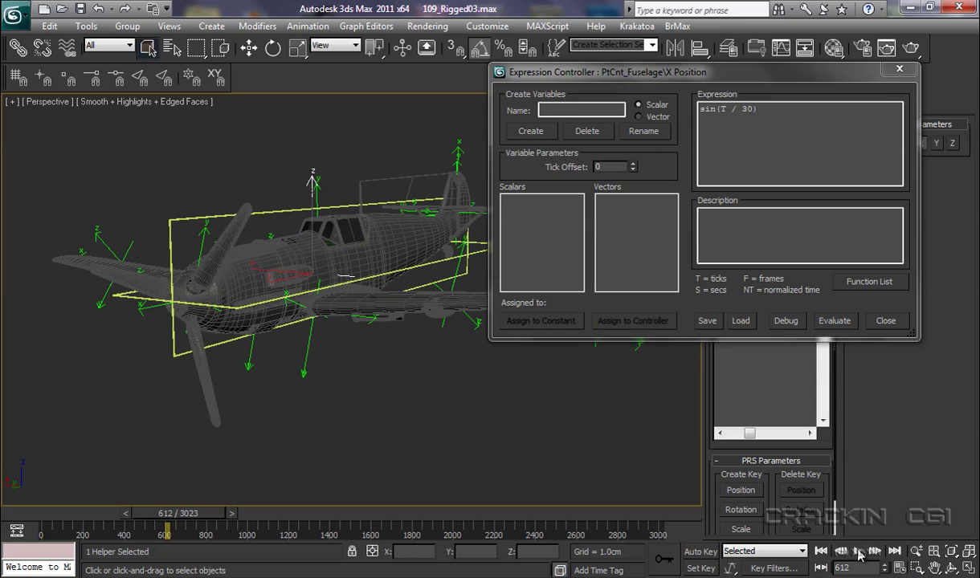
- Extend the X Position expression to sin(T / 30) * 30, evaluate it and preview the motion by playing the animation
click(767, 112)
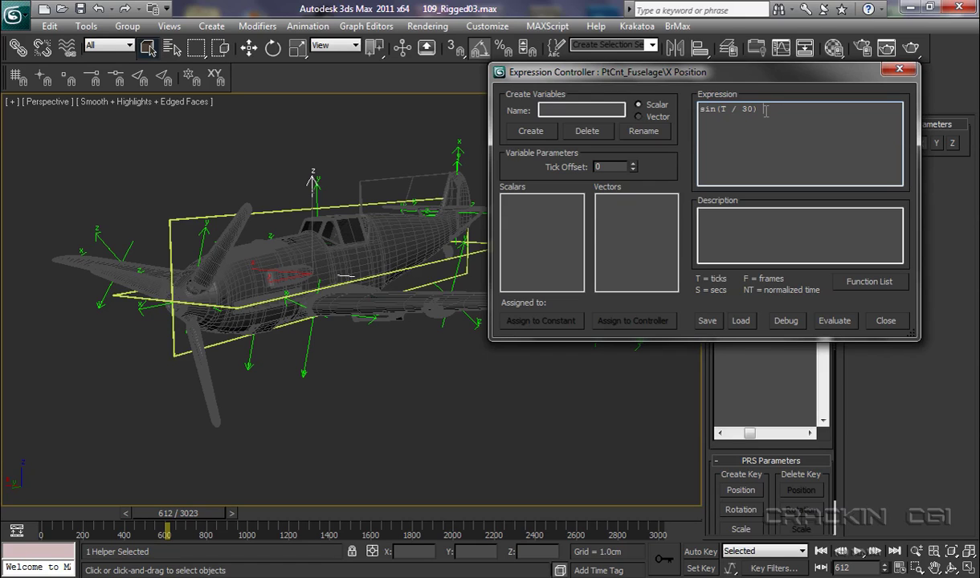
text(+)
click(828, 322)
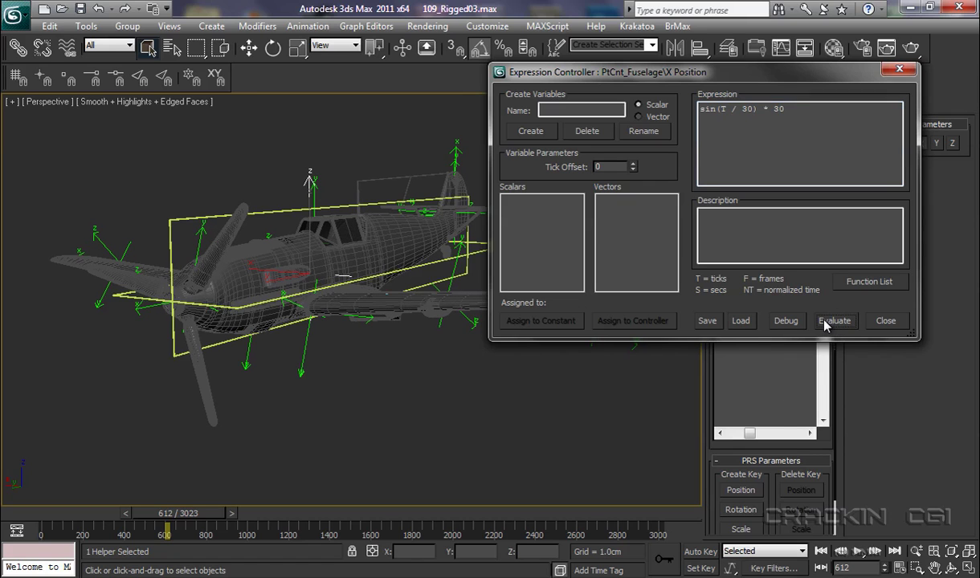
click(858, 551)
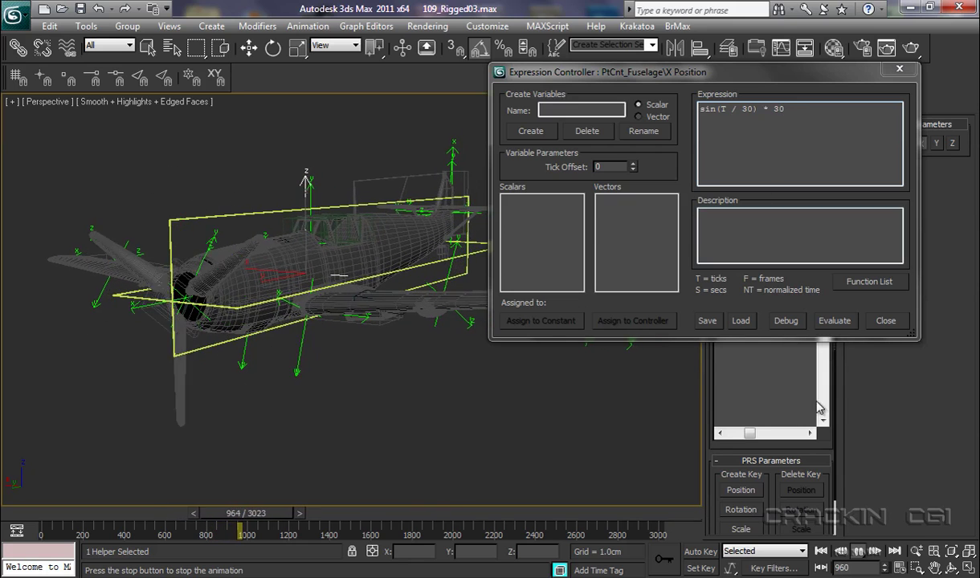
click(858, 552)
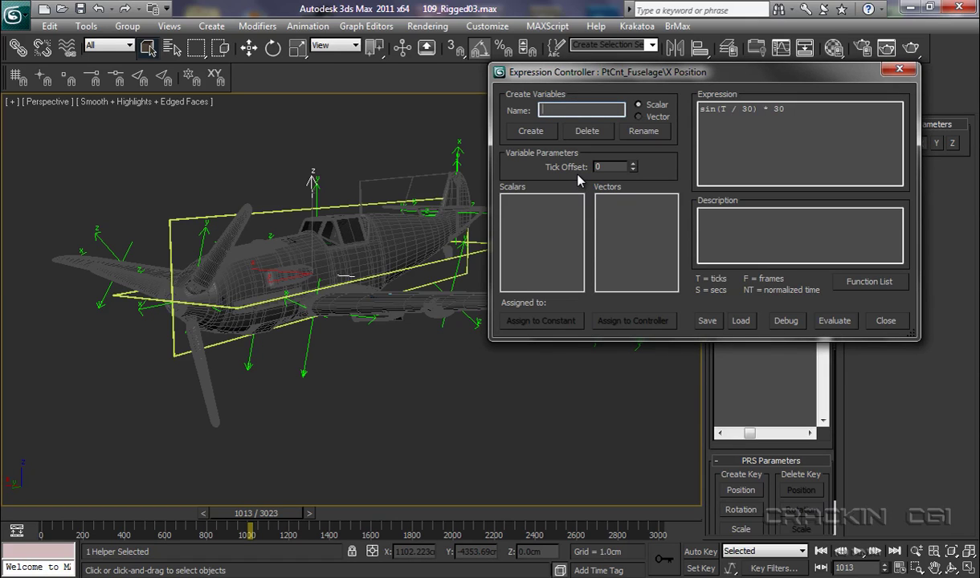
- Create a scalar variable named DH in the X Position expression controller
text(Drift_H)
key(BackSpace)
key(BackSpace)
key(BackSpace)
key(BackSpace)
key(BackSpace)
key(BackSpace)
text(H)
click(532, 132)
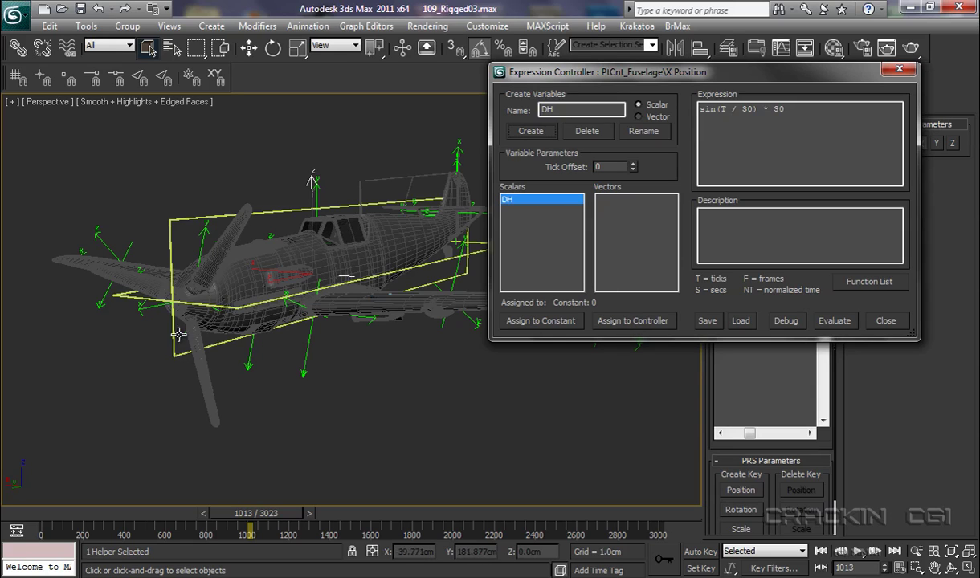
- Assign the DH variable to the Drift_H custom attribute in the CC_Messerschmitt control shape's Attribute Holder
click(190, 217)
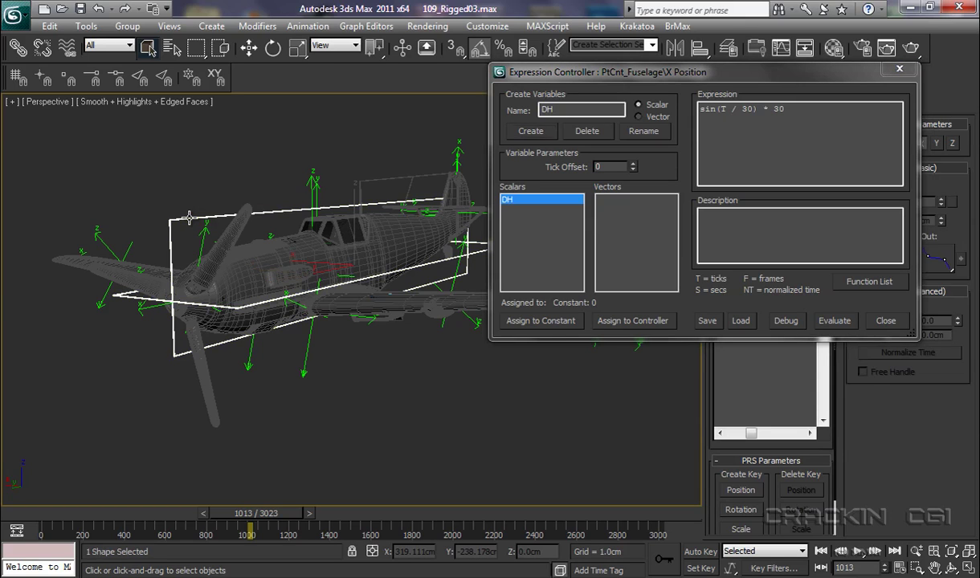
click(619, 321)
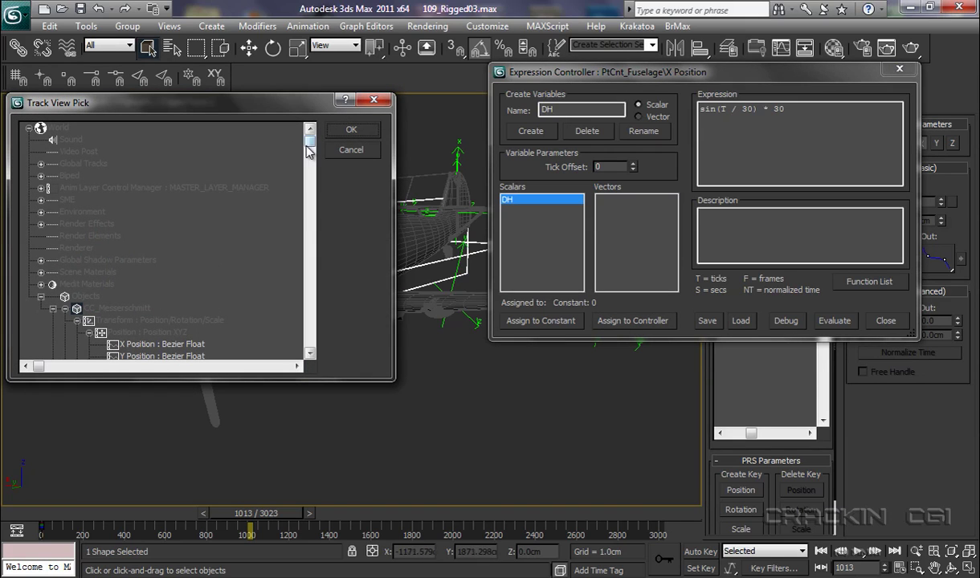
drag(309, 141, 311, 165)
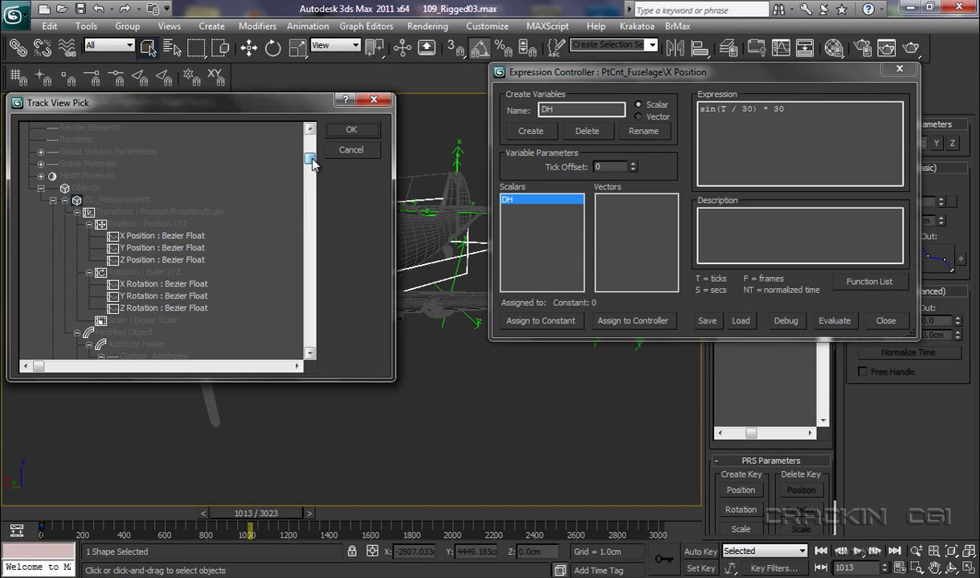
drag(311, 160, 313, 179)
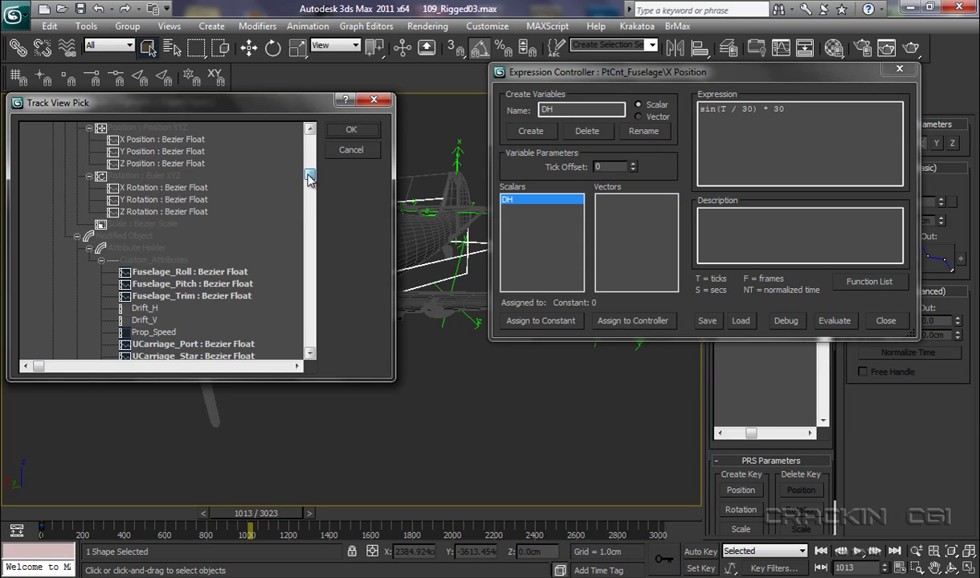
drag(313, 179, 313, 168)
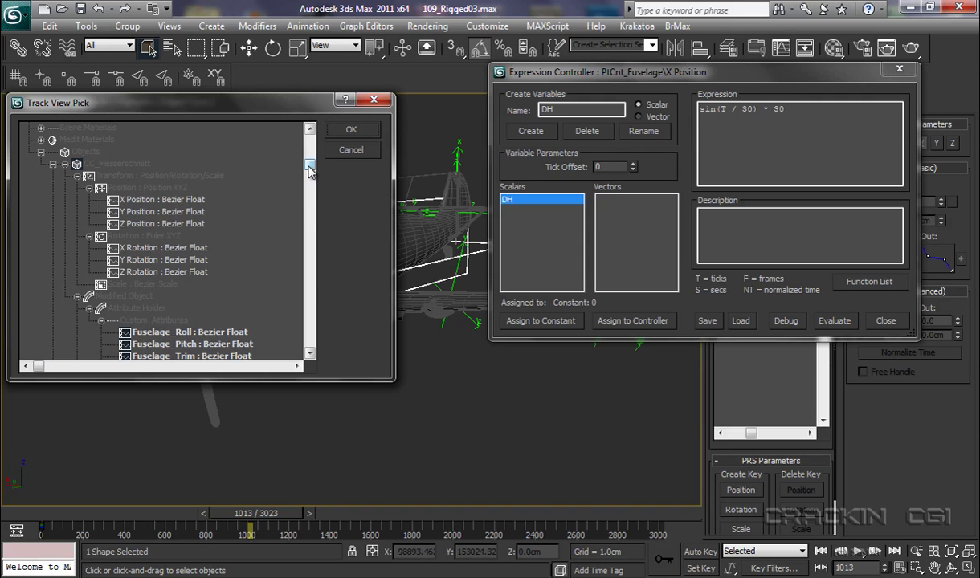
drag(310, 170, 310, 184)
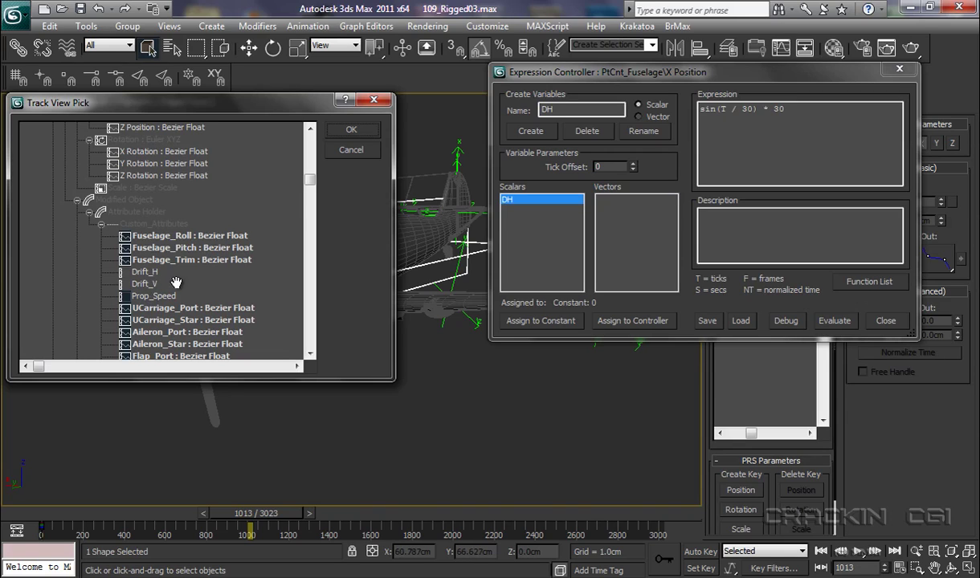
click(147, 274)
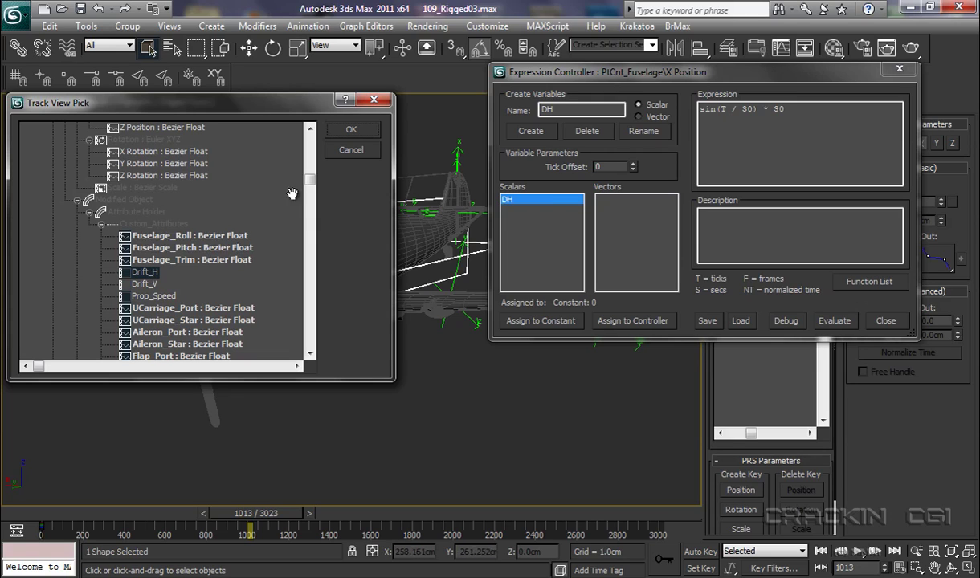
click(350, 133)
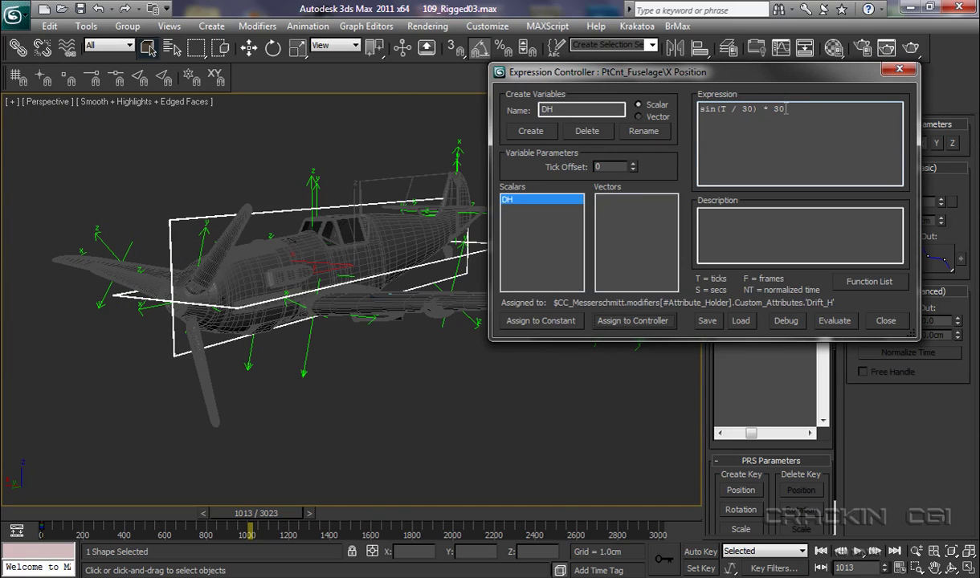
- Replace the multiplier with DH so the expression reads sin(T / 30) * DH, evaluate it and close the expression controller
double_click(779, 108)
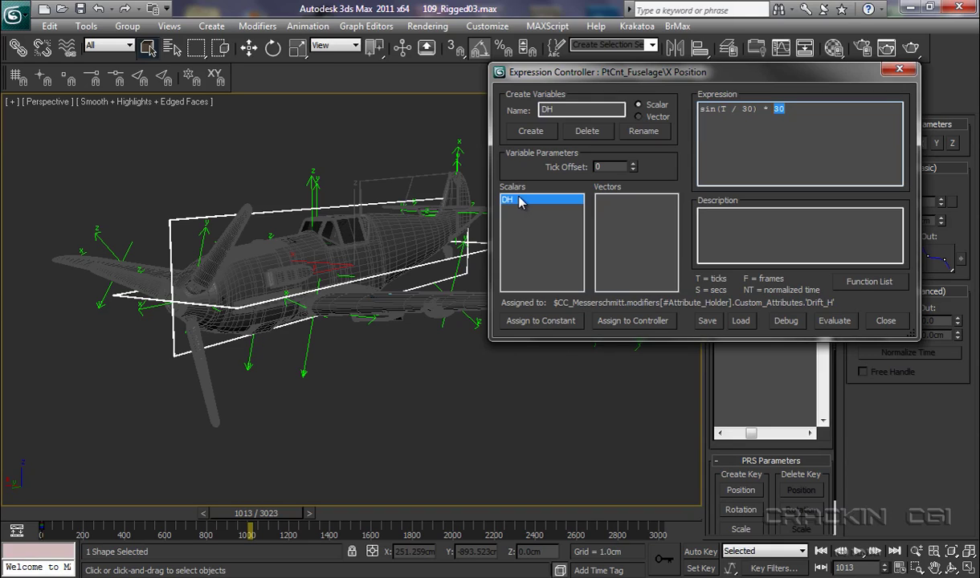
text(DH)
click(831, 321)
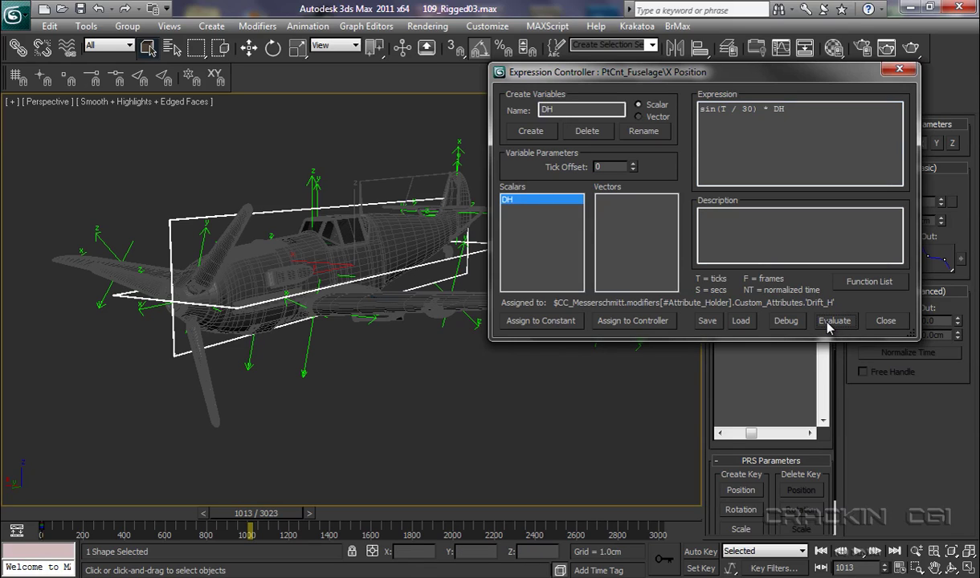
click(900, 72)
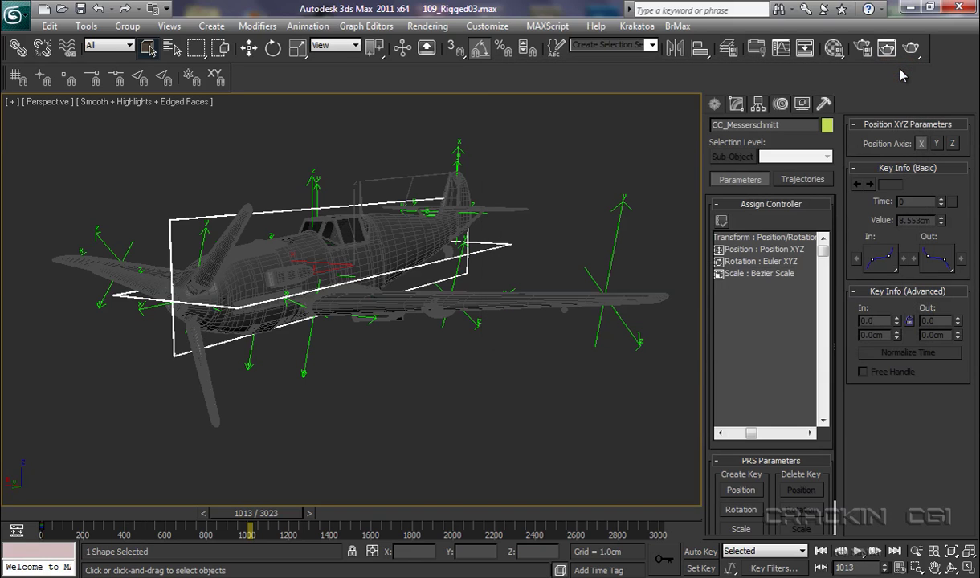
- Test the horizontal drift by playing the animation with CC_Messerschmitt's Drift_H raised to about 33.7, reset Drift_H to 0 and stop playback
click(737, 105)
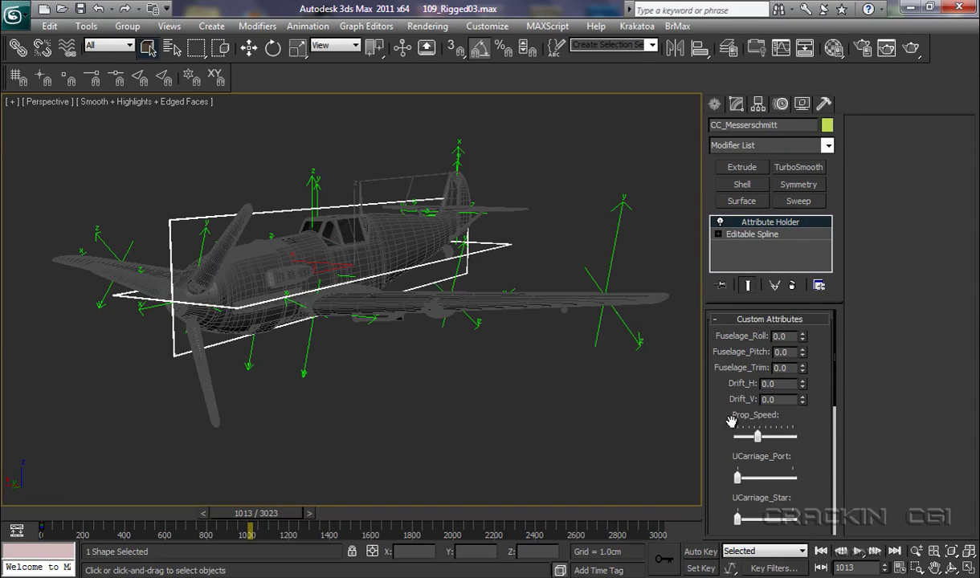
click(860, 551)
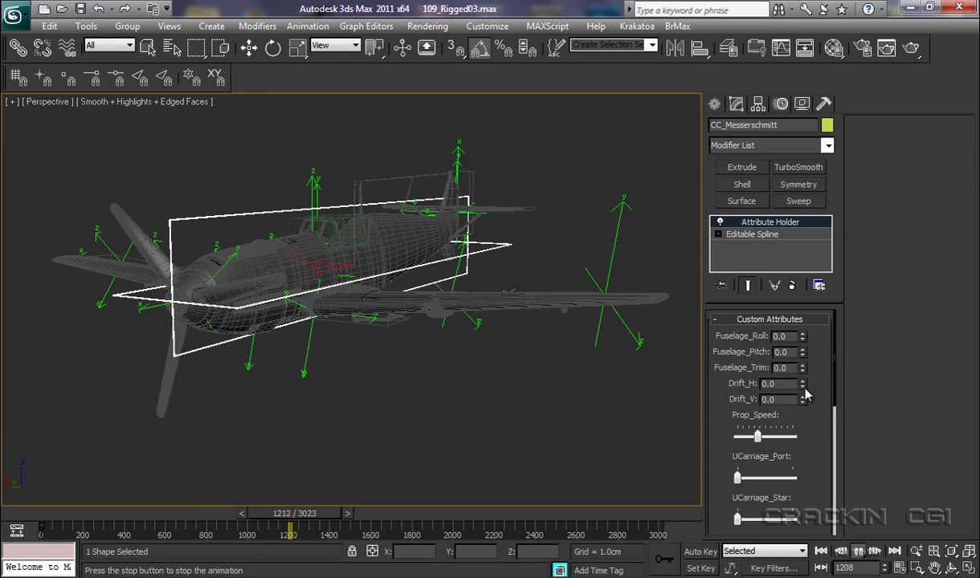
drag(801, 386, 767, 349)
drag(818, 275, 829, 140)
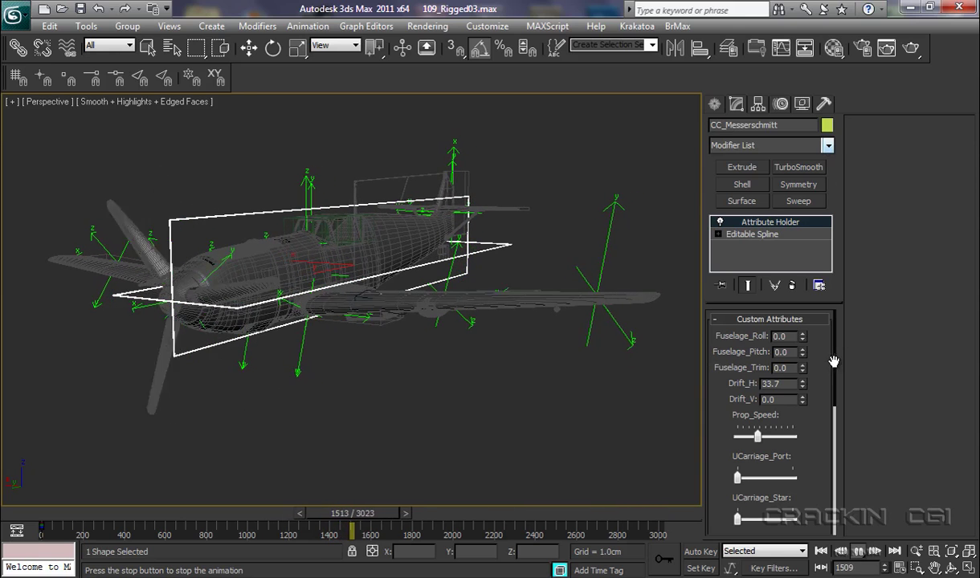
right_click(801, 387)
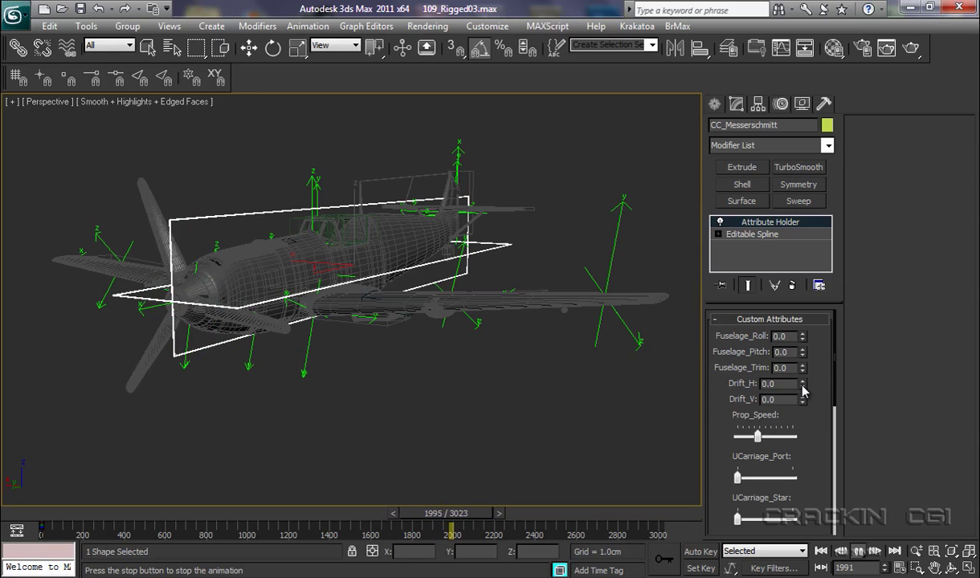
click(858, 551)
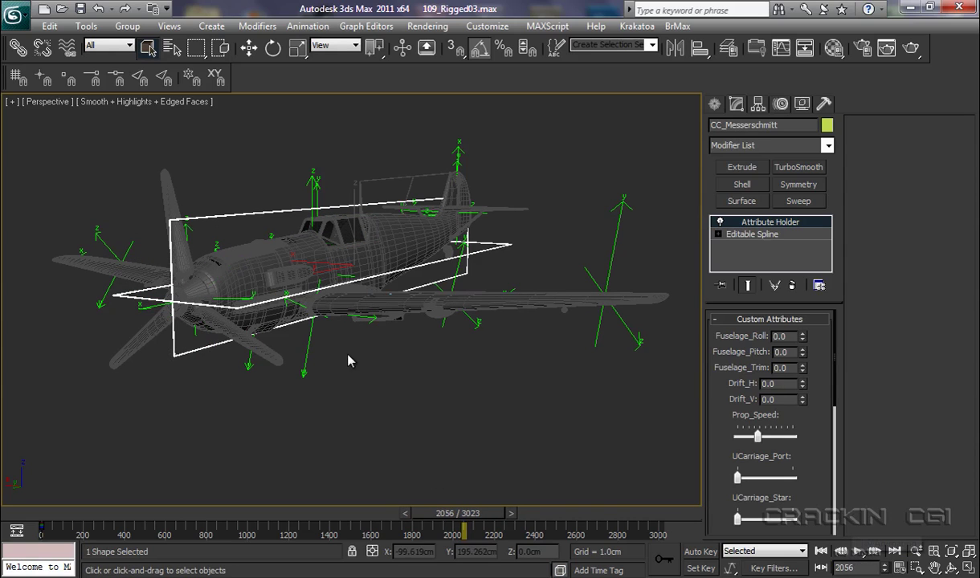
- Assign a Float Expression controller to the Z Position of the PtCnt_Fuselage helper
click(313, 213)
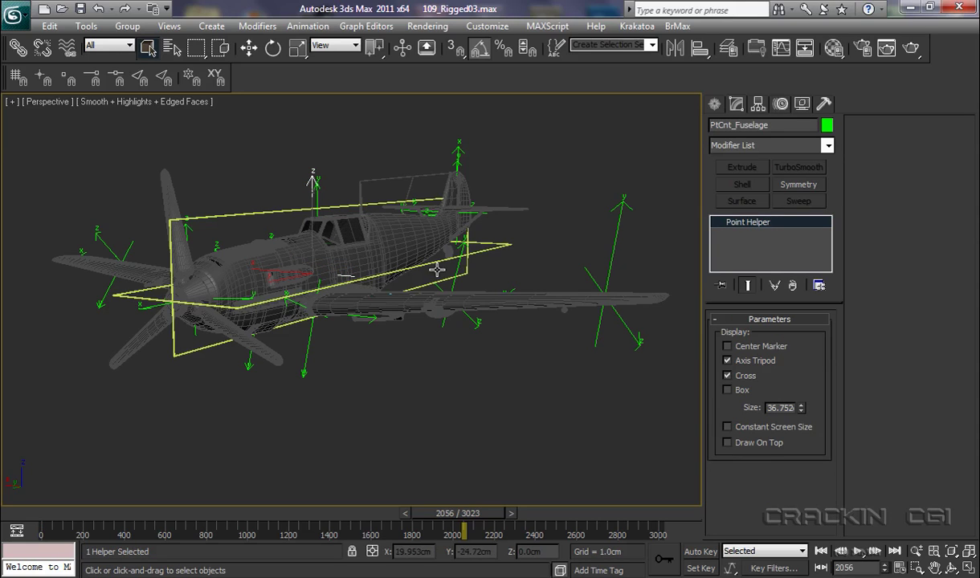
click(781, 105)
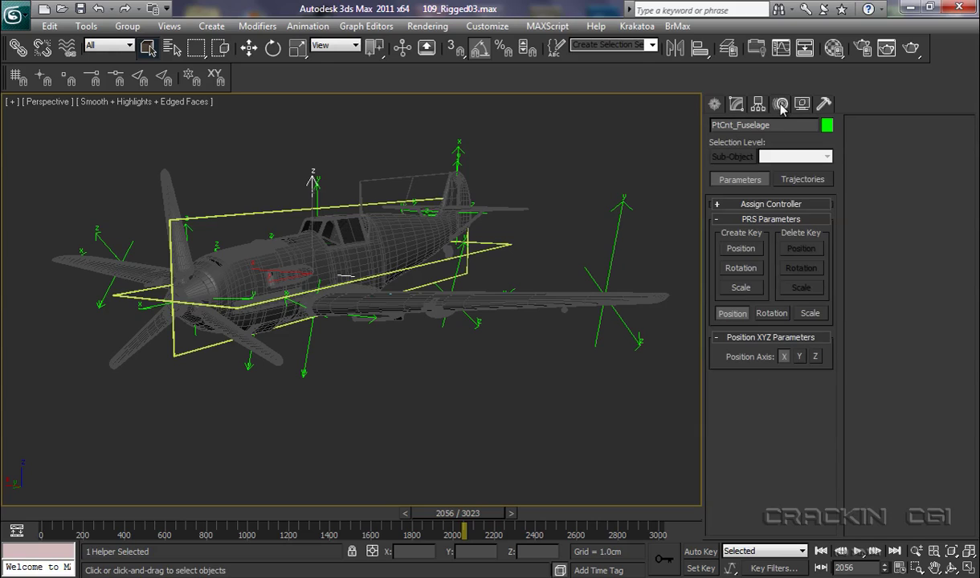
click(792, 205)
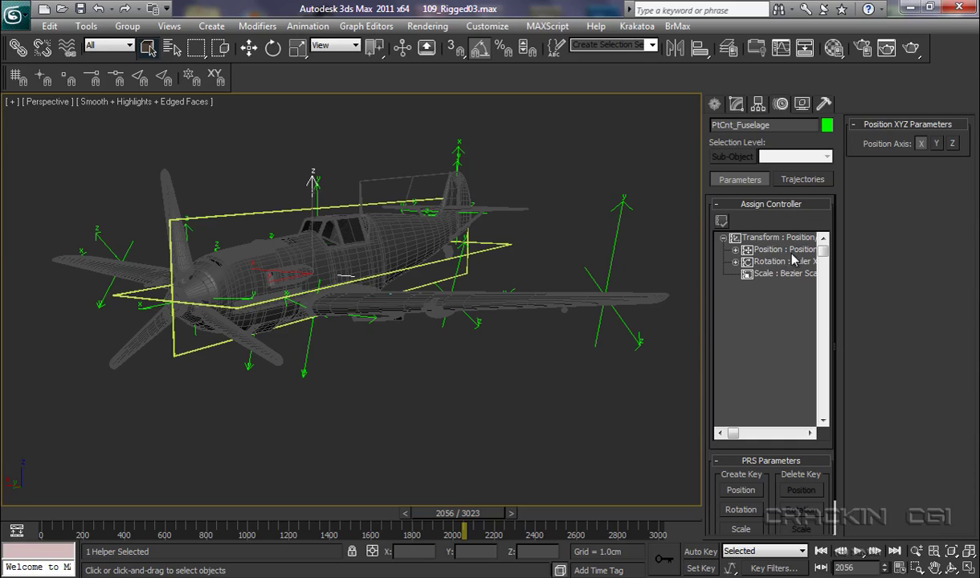
click(735, 249)
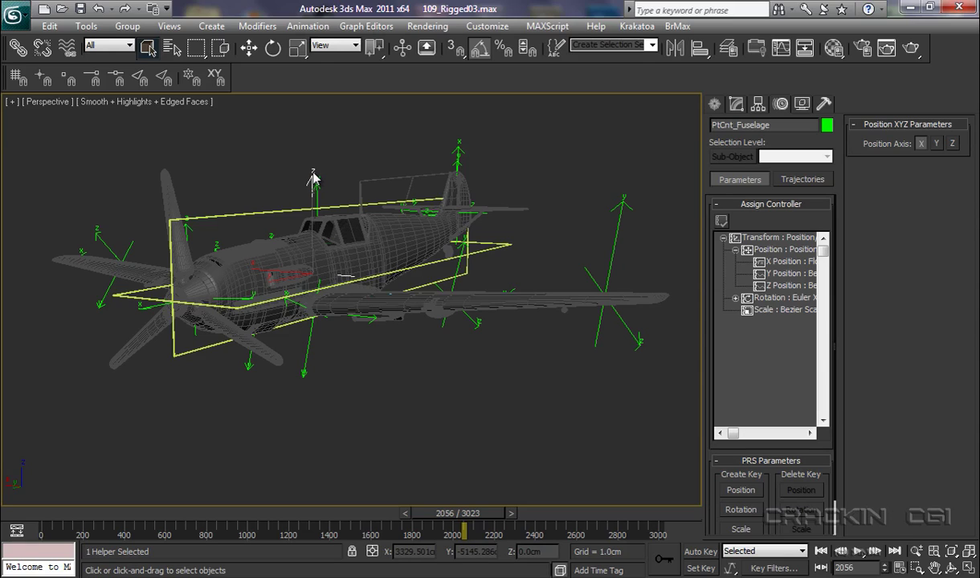
click(786, 286)
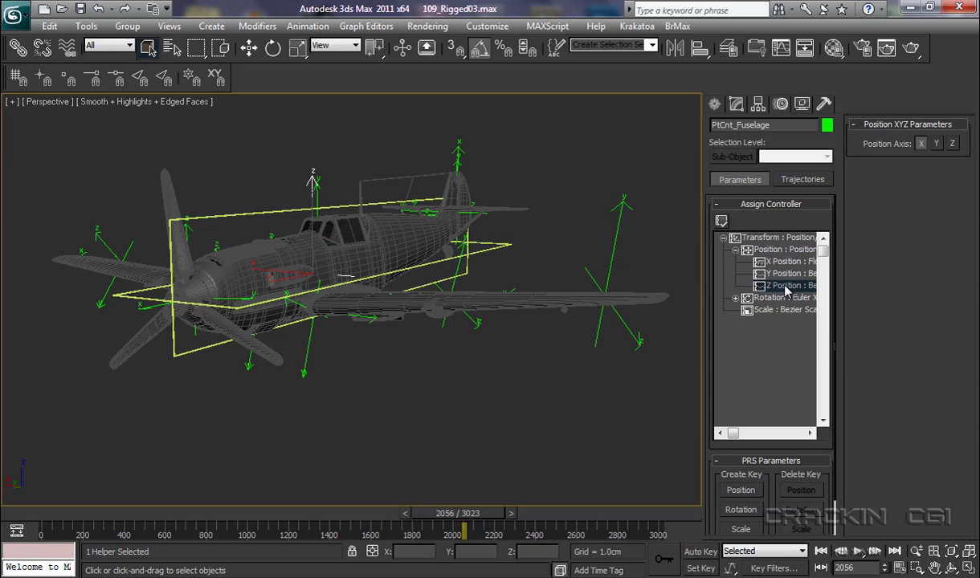
click(722, 223)
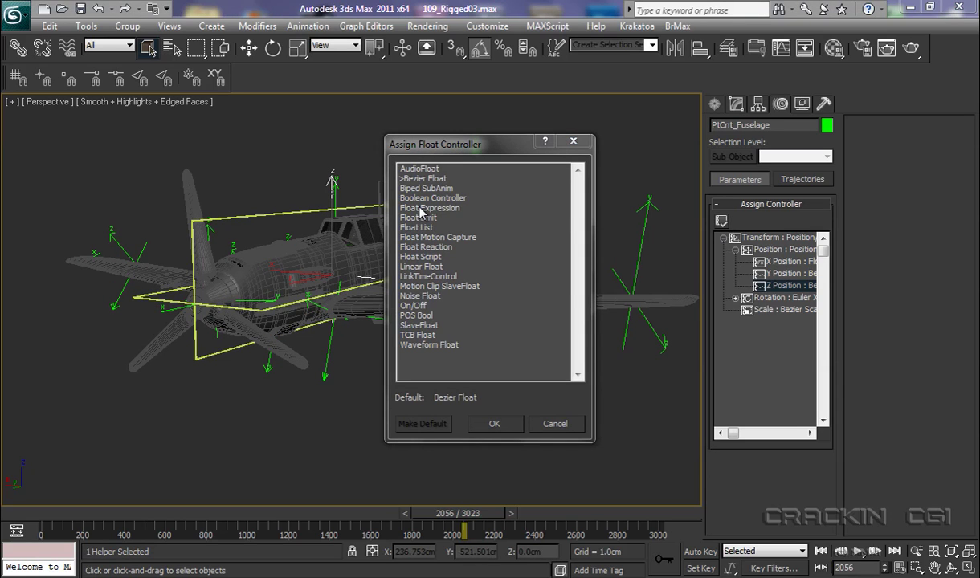
click(420, 209)
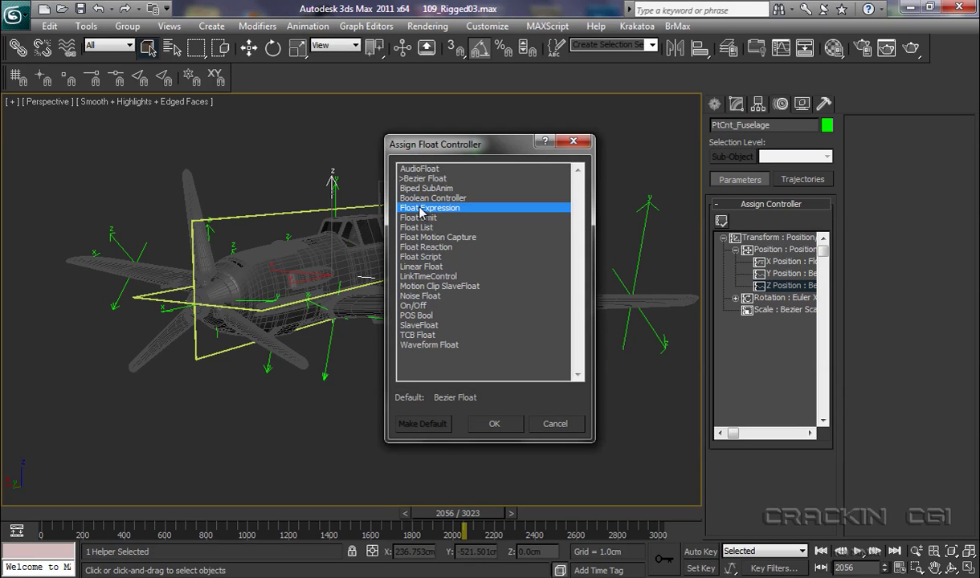
click(496, 425)
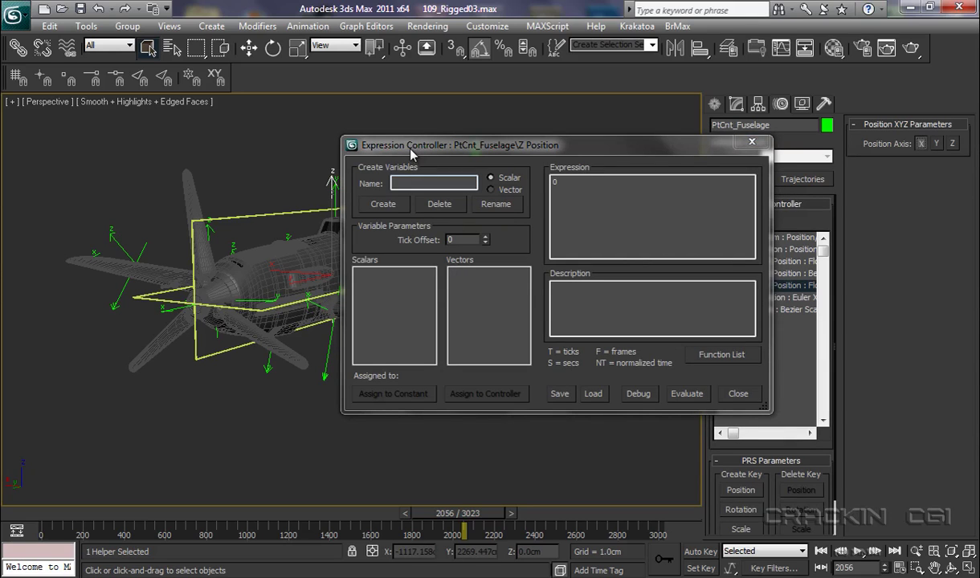
- Replace the default Z Position expression with the beginning of the sine formula, sin(T / 30) *
drag(567, 151, 461, 151)
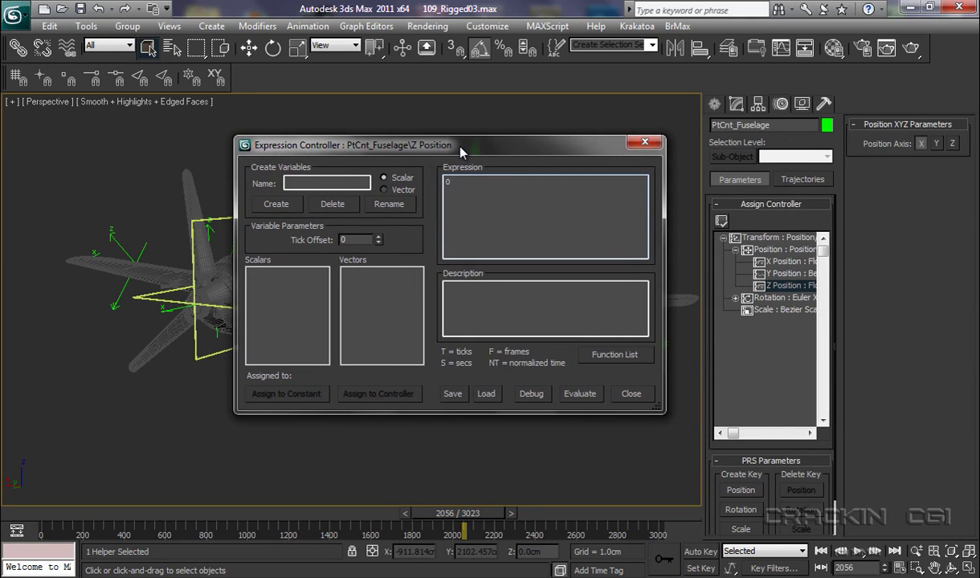
click(459, 188)
double_click(458, 187)
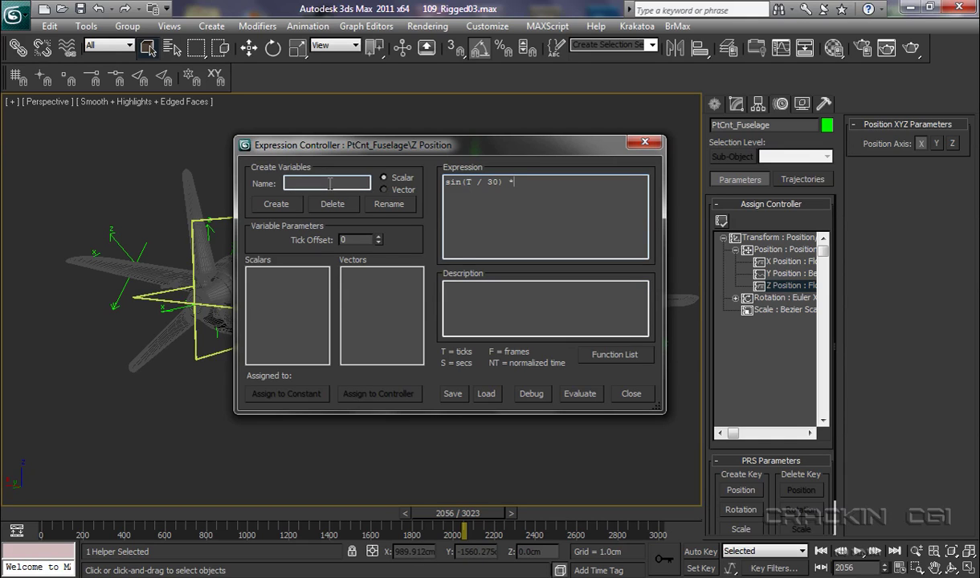
- Create a scalar variable named DV and assign it to the Drift_V custom attribute in CC_Messerschmitt's Attribute Holder
drag(362, 149, 464, 139)
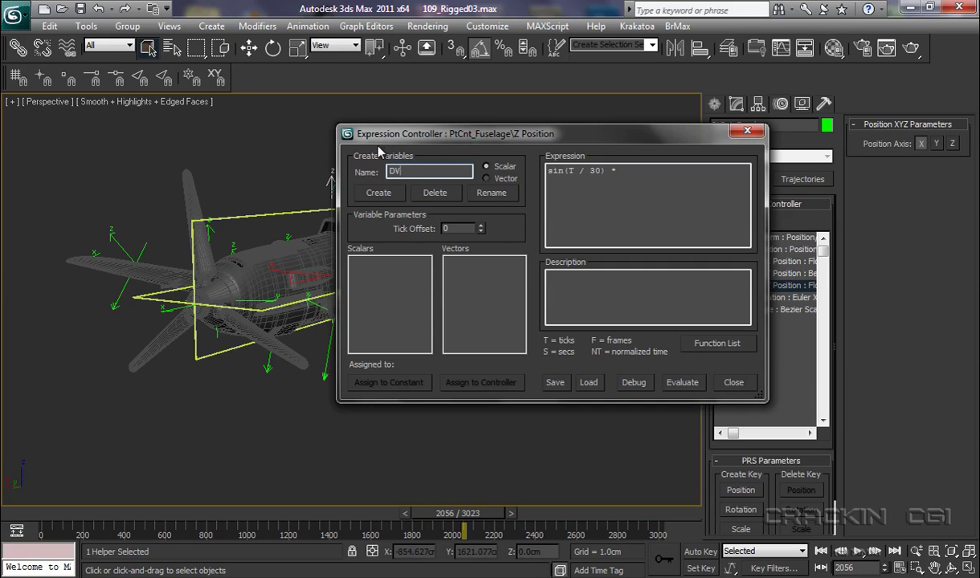
click(376, 193)
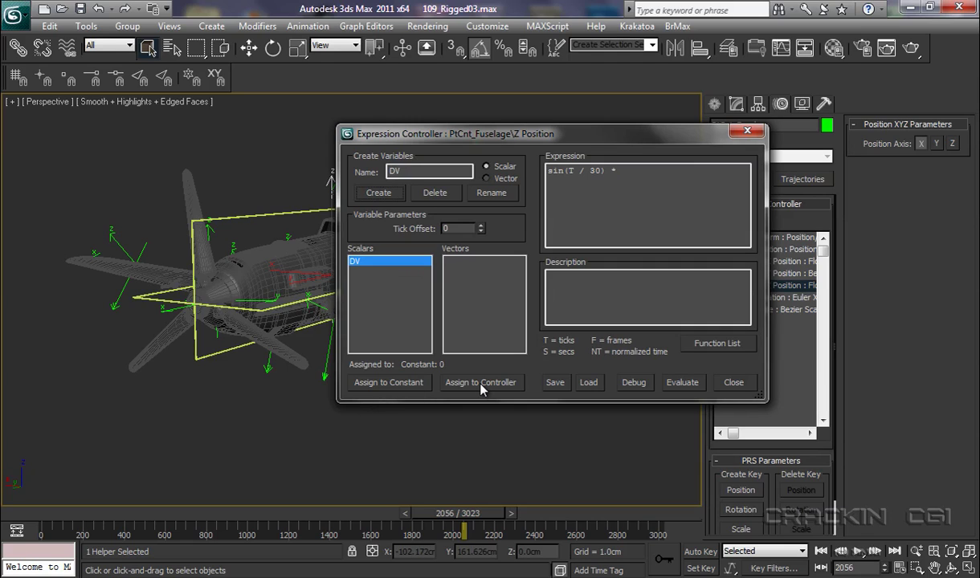
click(261, 214)
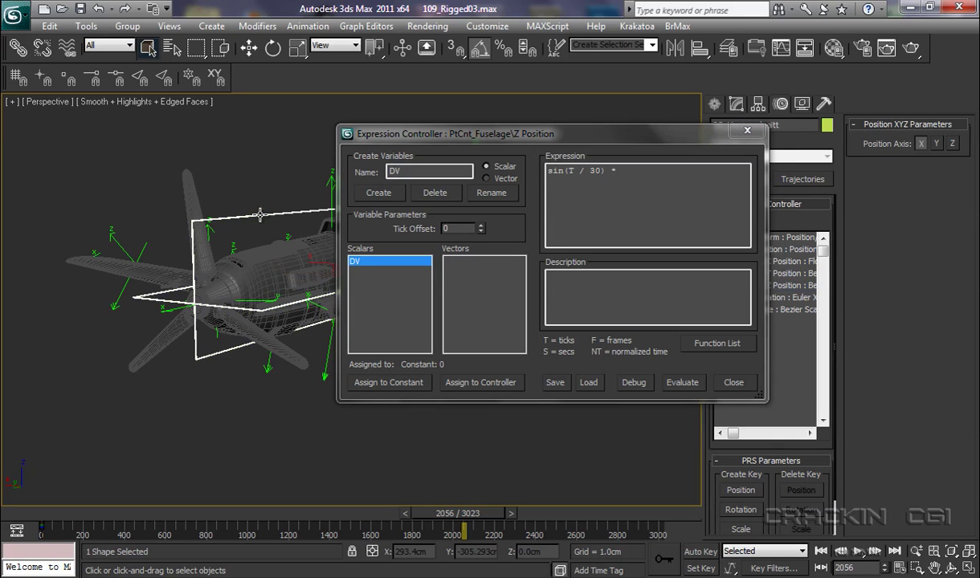
click(480, 381)
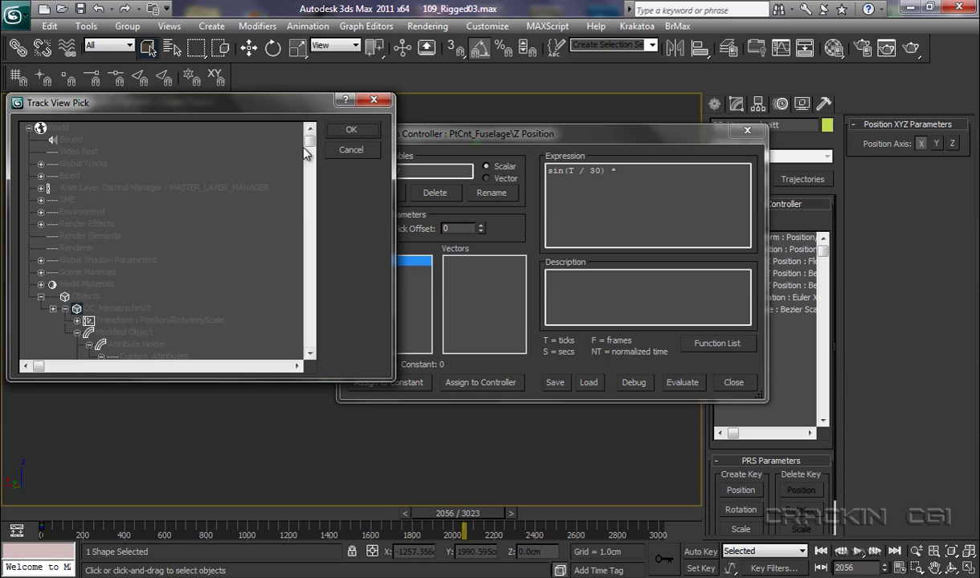
drag(310, 151, 310, 210)
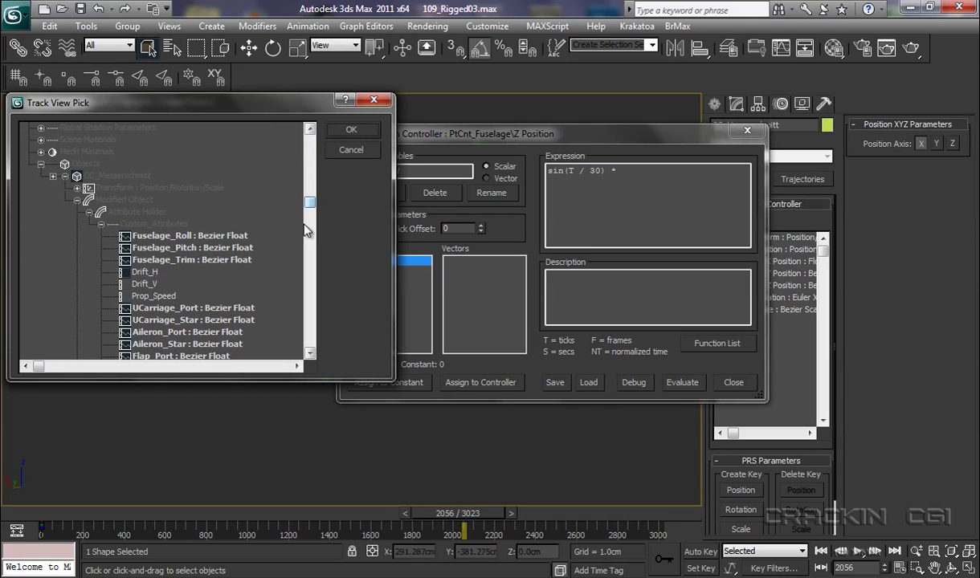
click(145, 284)
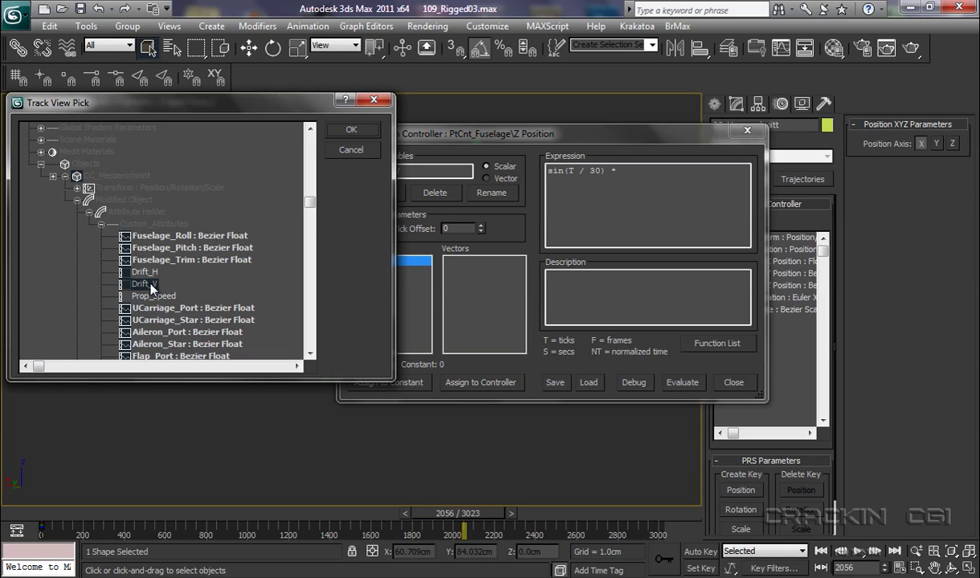
click(352, 128)
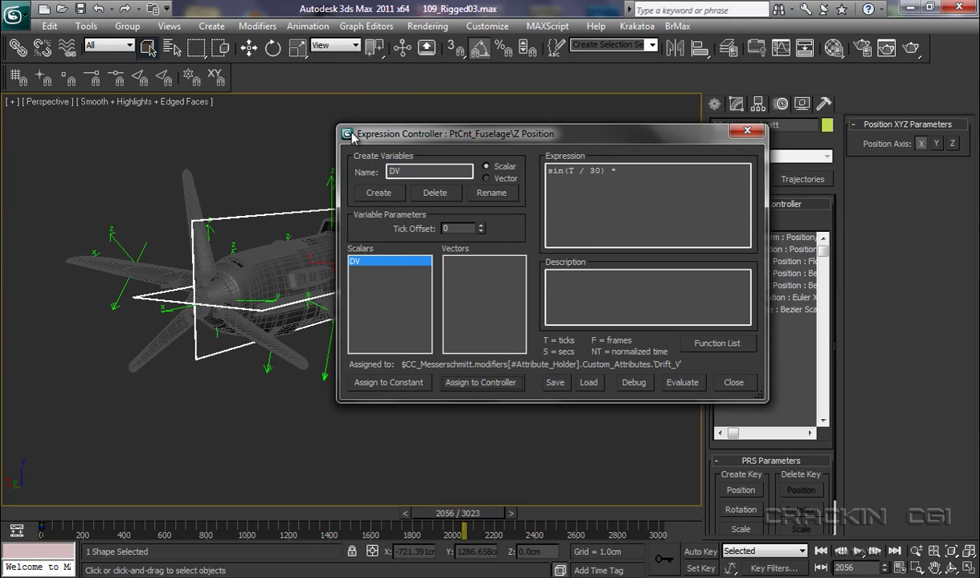
- Complete the Z Position expression as sin(T / 30) * DV, check it with Debug, evaluate it and close the expression controller
click(630, 174)
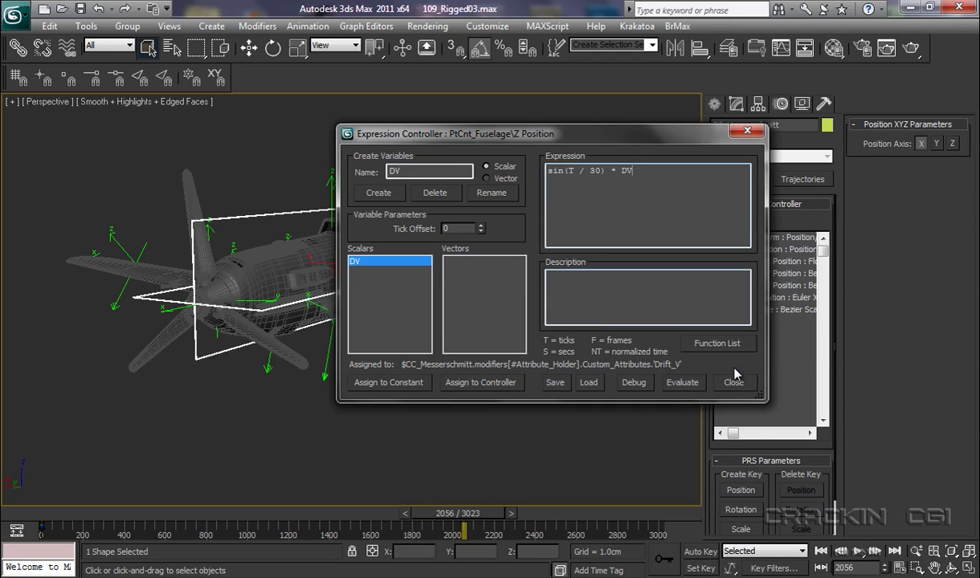
click(644, 385)
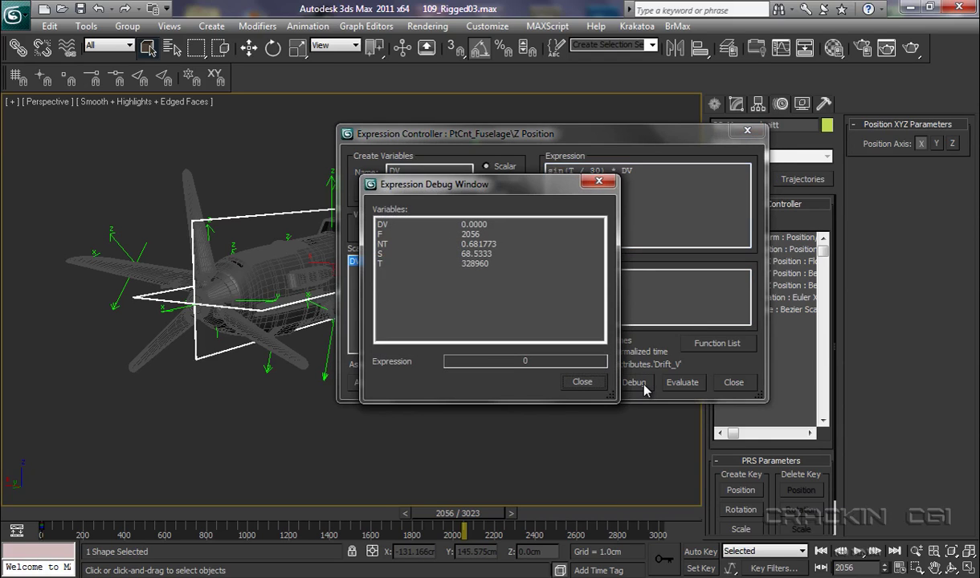
click(585, 384)
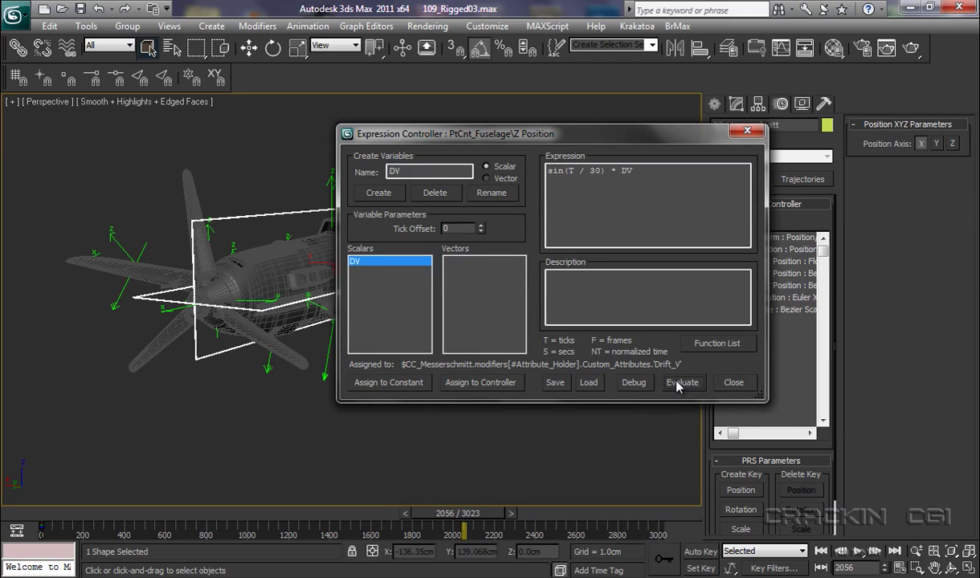
click(748, 132)
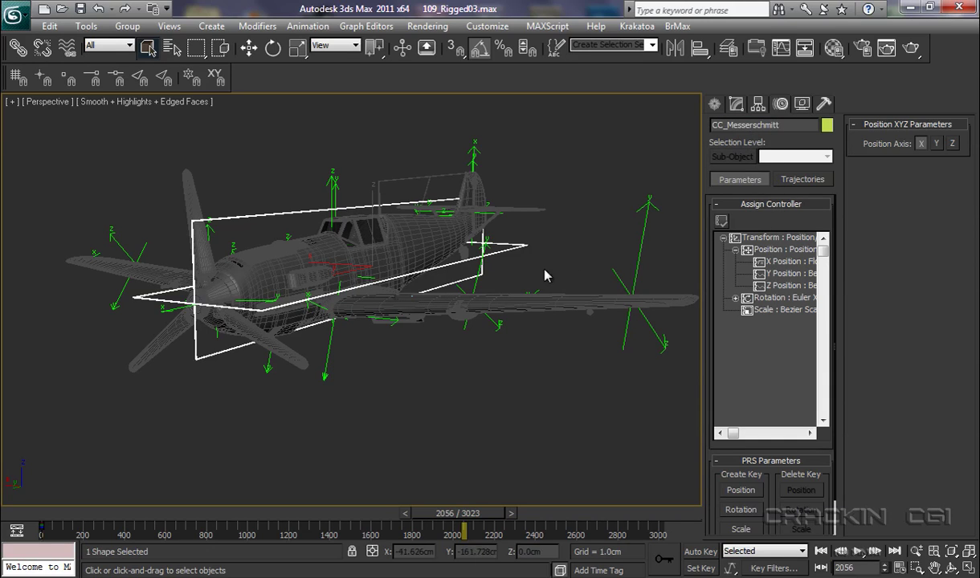
- Play the animation and raise CC_Messerschmitt's Drift_H to about 18.5 and Drift_V to about 13.9 to preview the combined drift
click(736, 106)
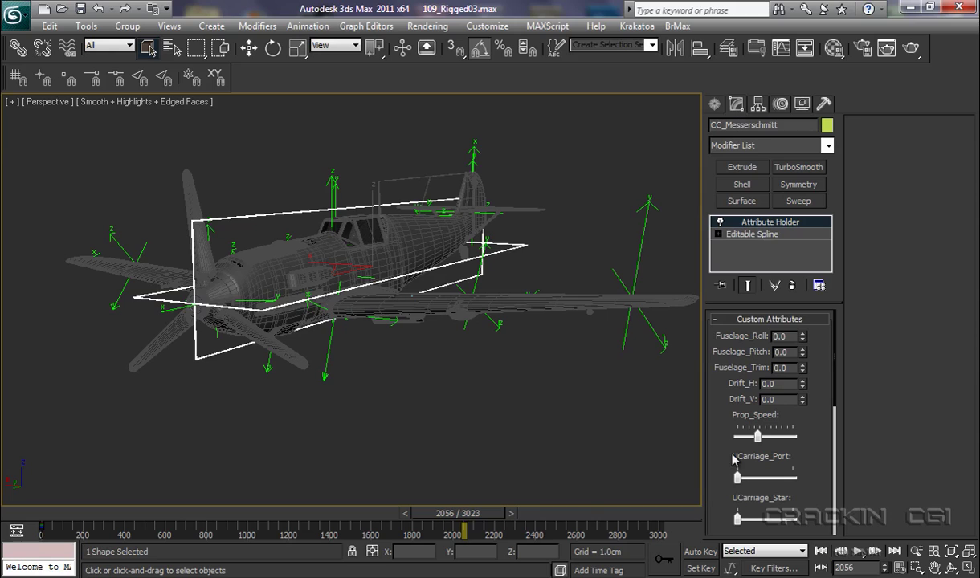
click(858, 551)
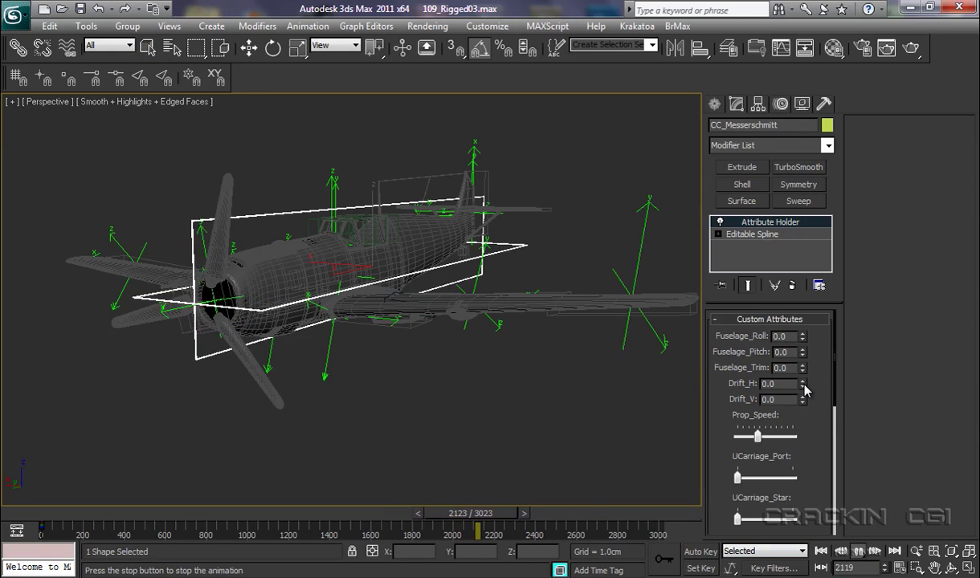
drag(805, 390, 772, 285)
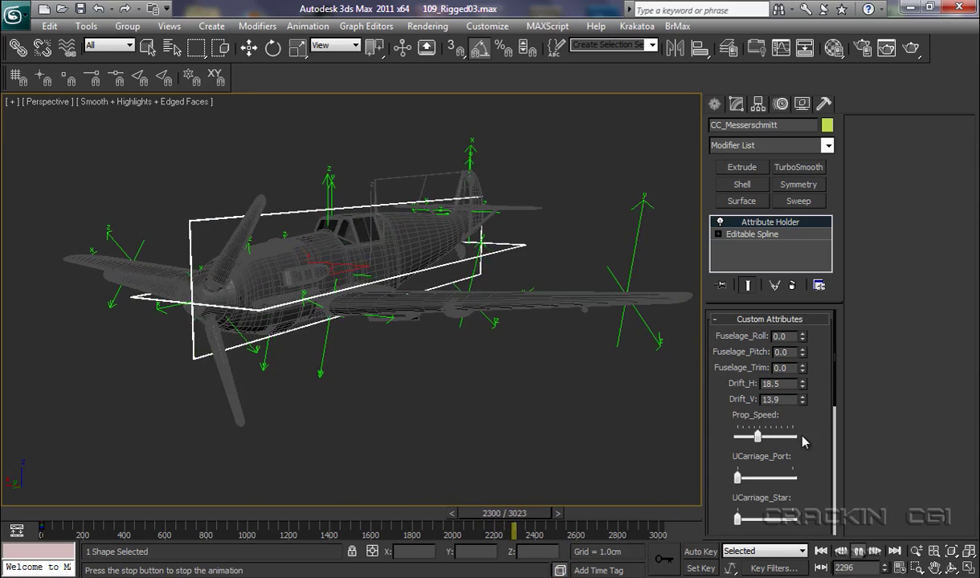